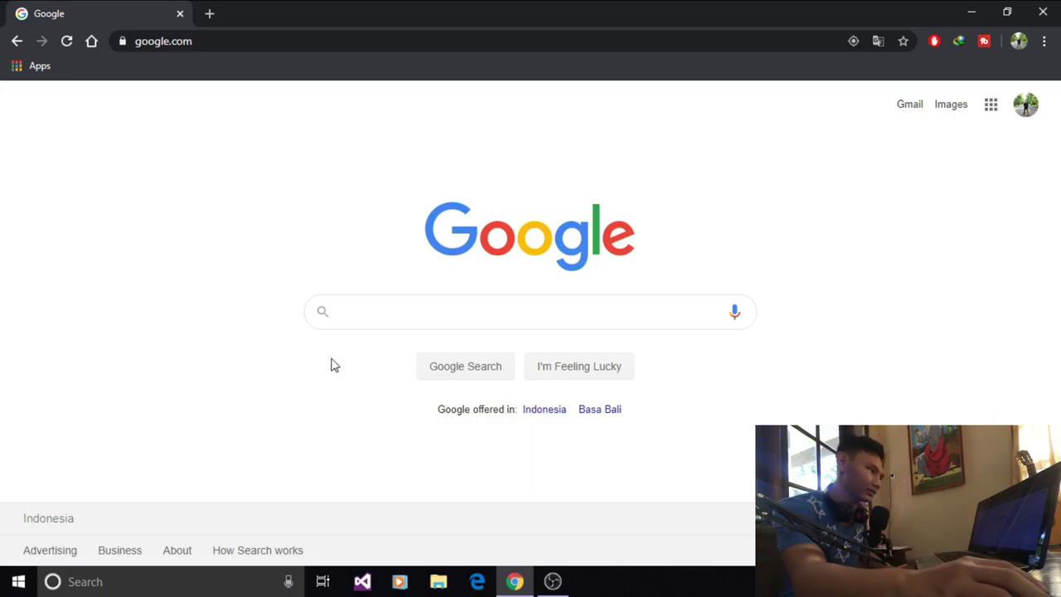
Step: Load translate.google.com in Chrome using the 'tra' address autocomplete
left_click(171, 41)
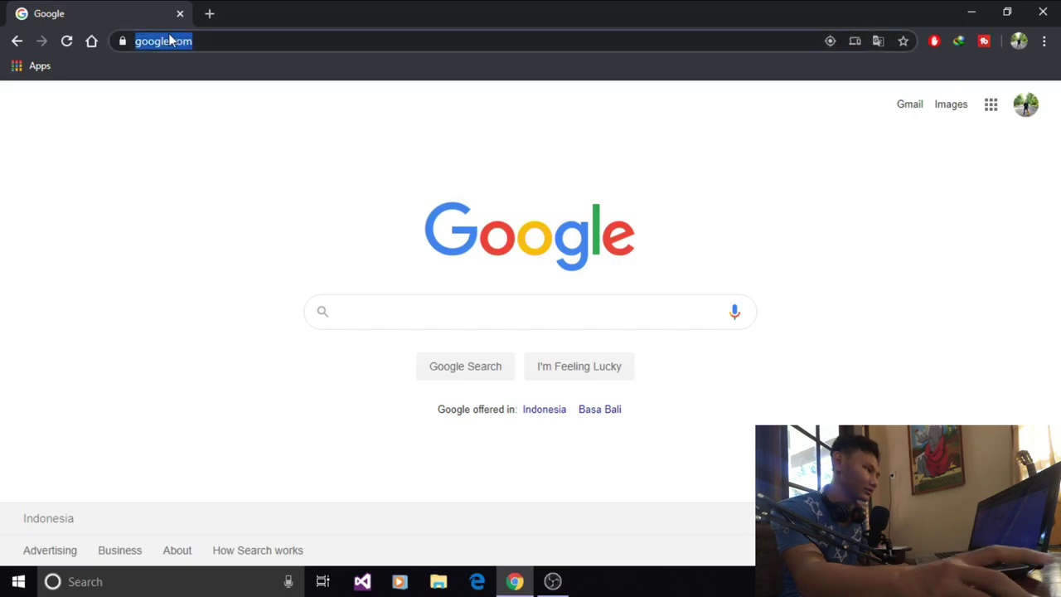
type("tra")
key("Right")
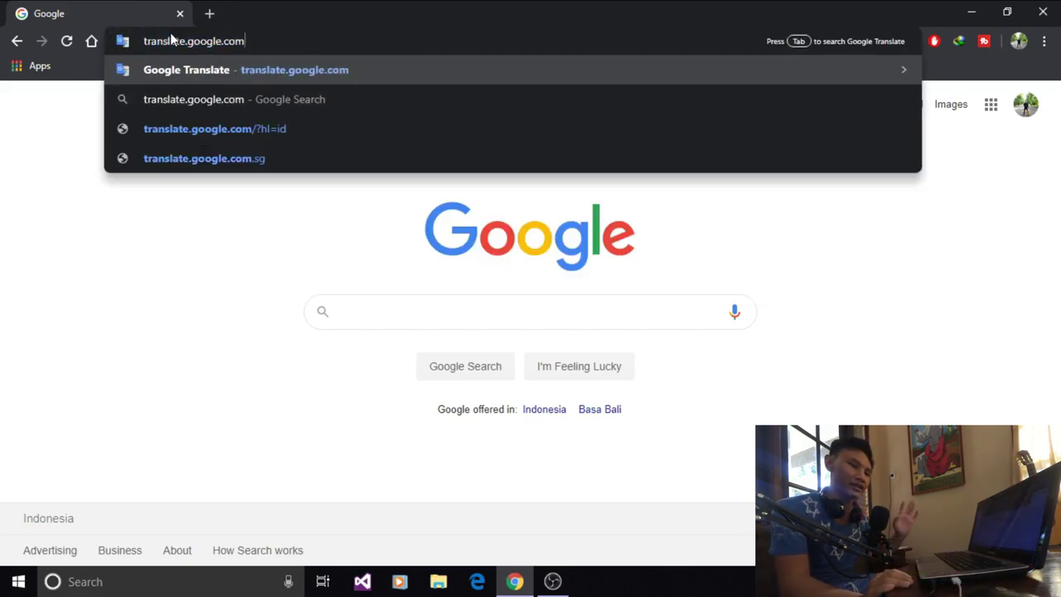
key("Return")
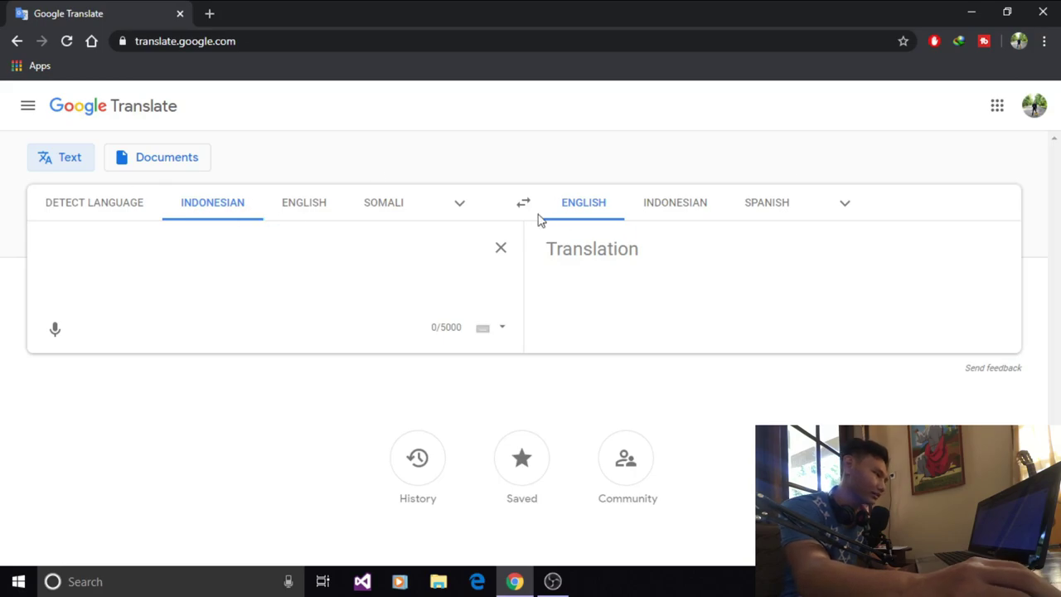
Step: Choose Indonesian as the source language and begin typing 'Ku tak tahu mengapa engkau begini'
left_click(222, 206)
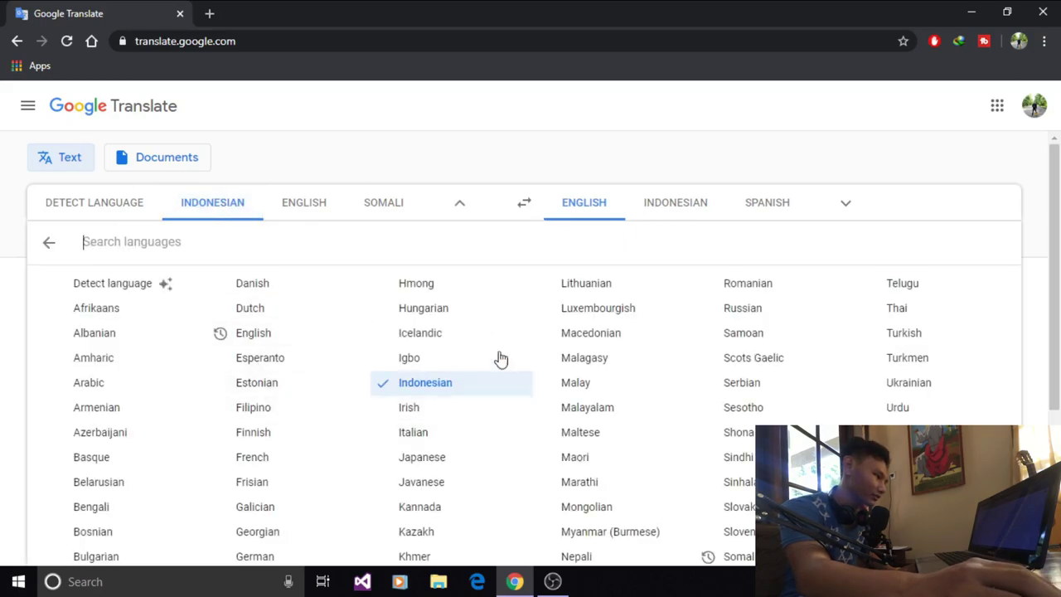
left_click(249, 307)
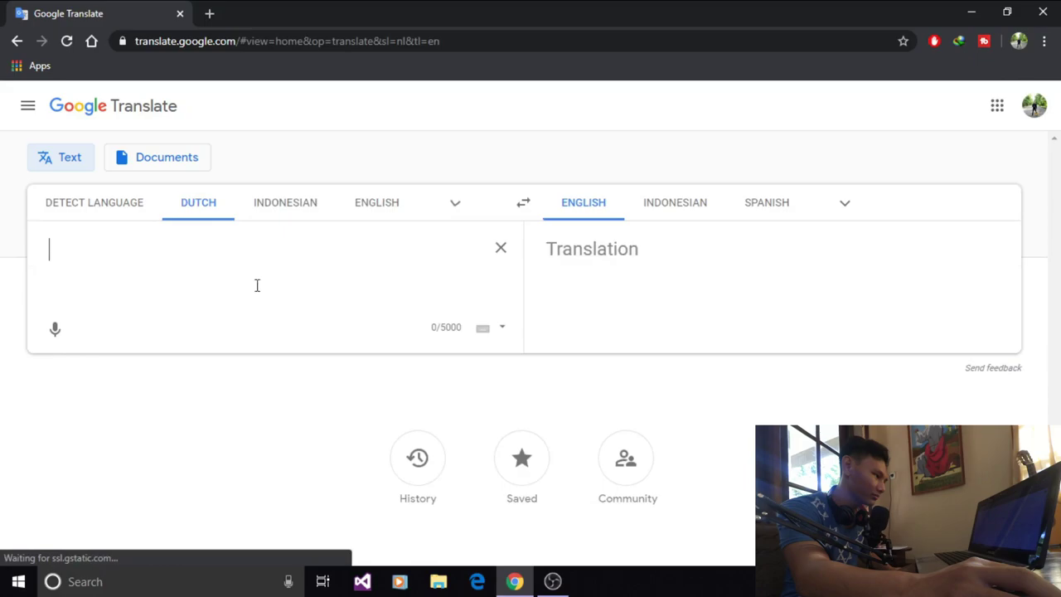
left_click(207, 203)
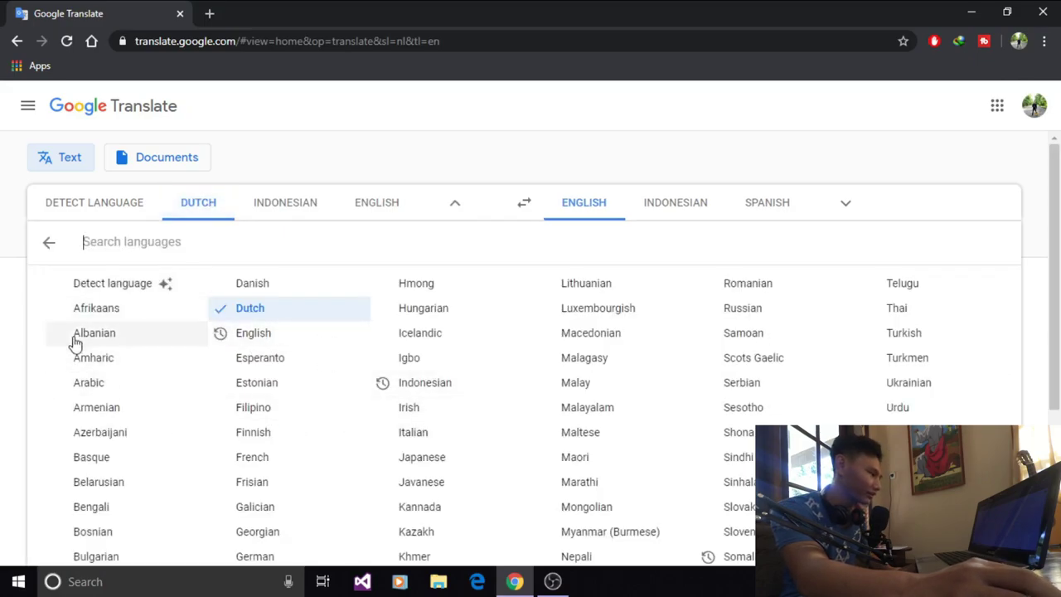
scroll(497, 406, "down", 2)
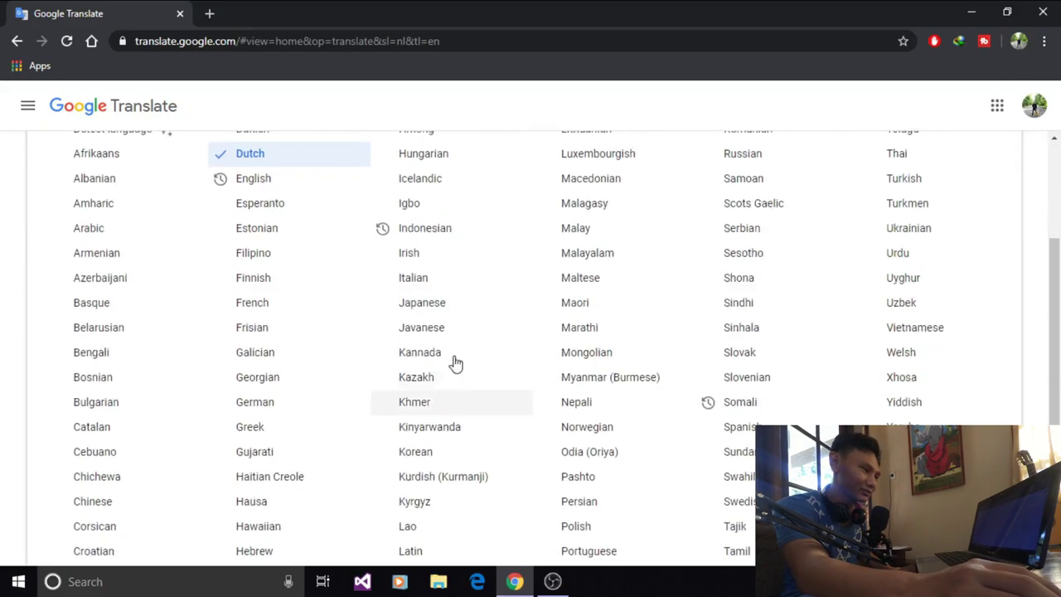
left_click(424, 230)
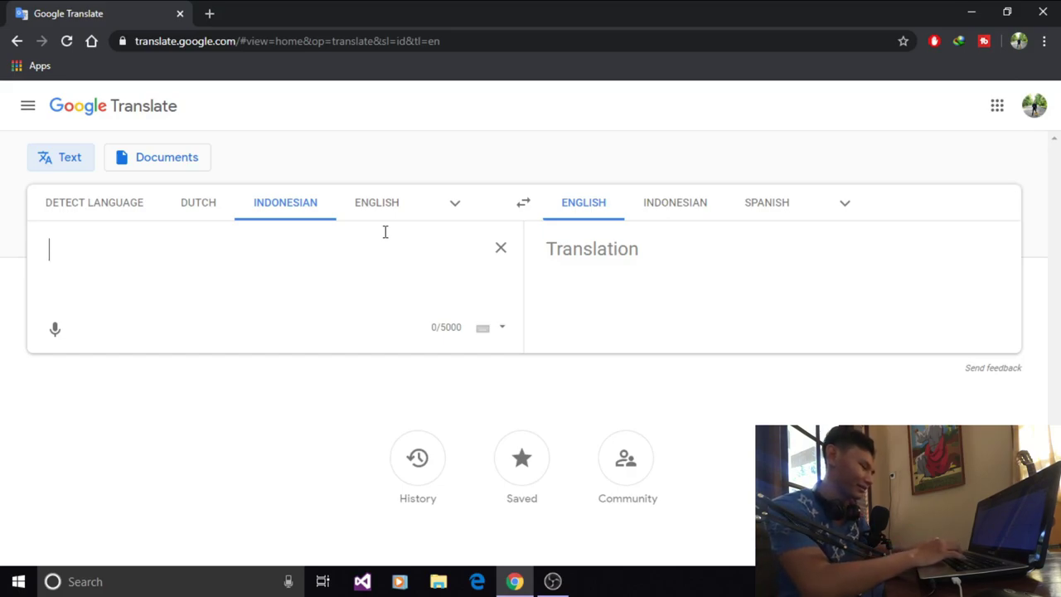
type("Ku")
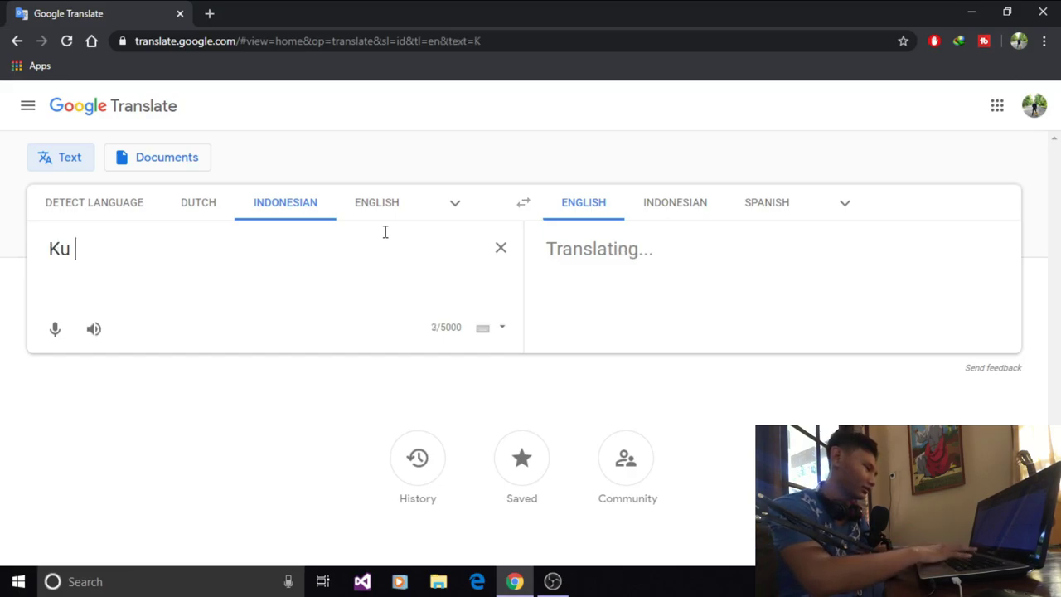
type("tak tahu")
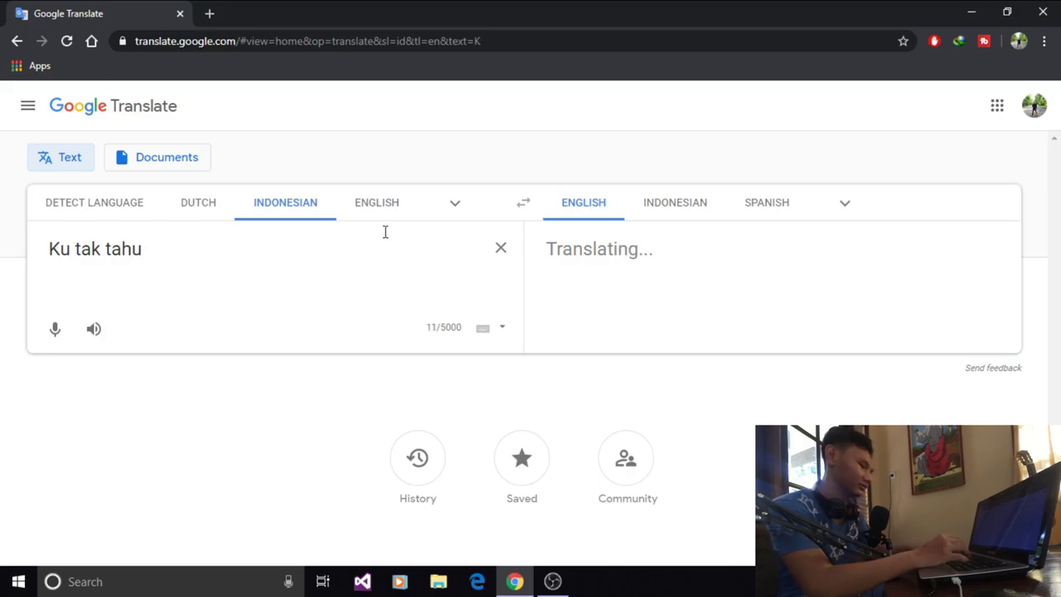
type(" mengapa engkau begin")
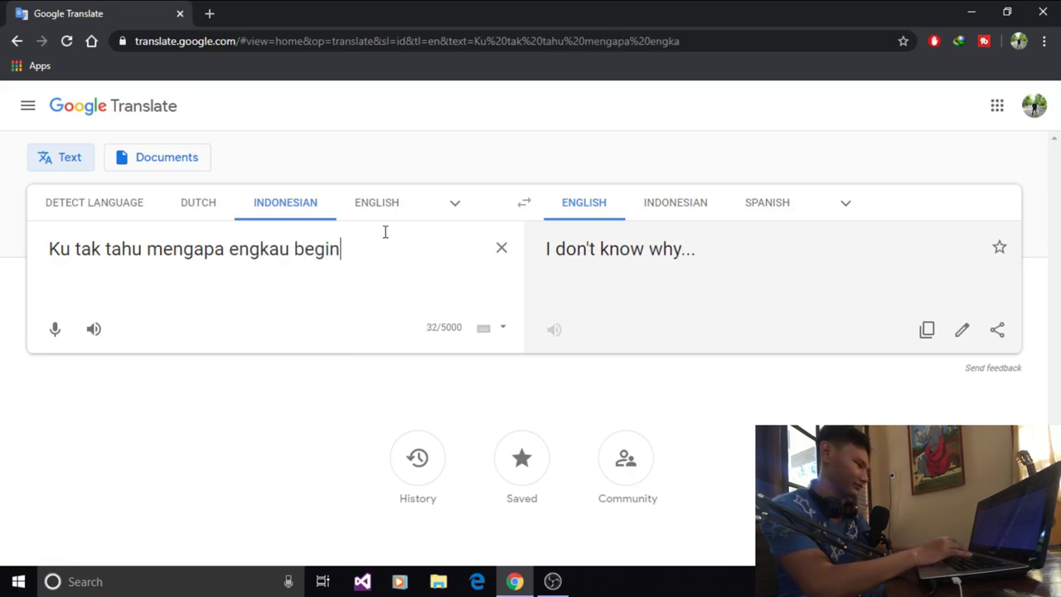
type(" i")
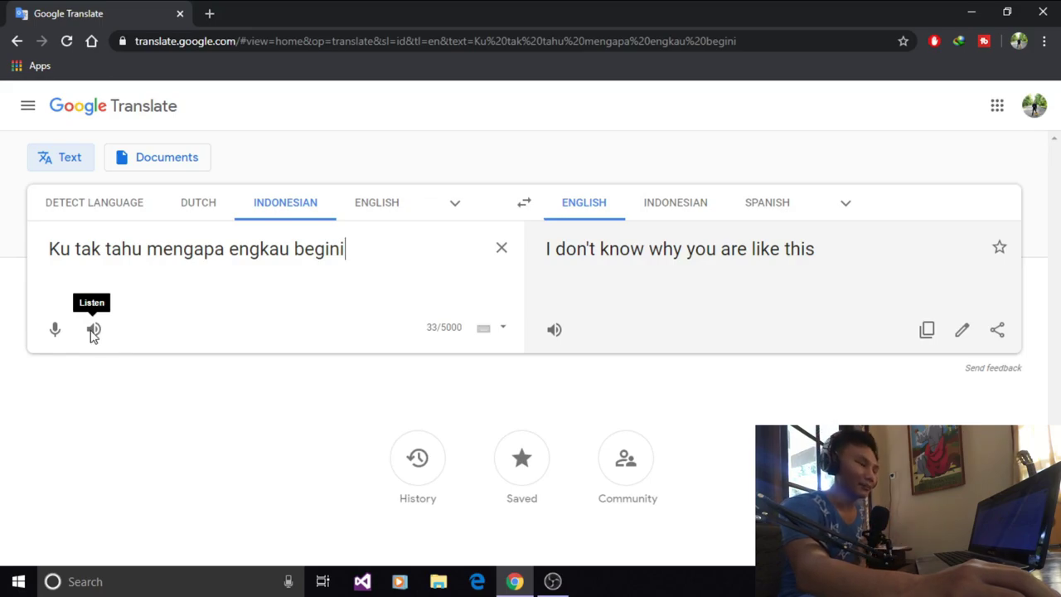
Step: Play the Indonesian sentence aloud, then open Chrome's developer tools beside the page
left_click(93, 330)
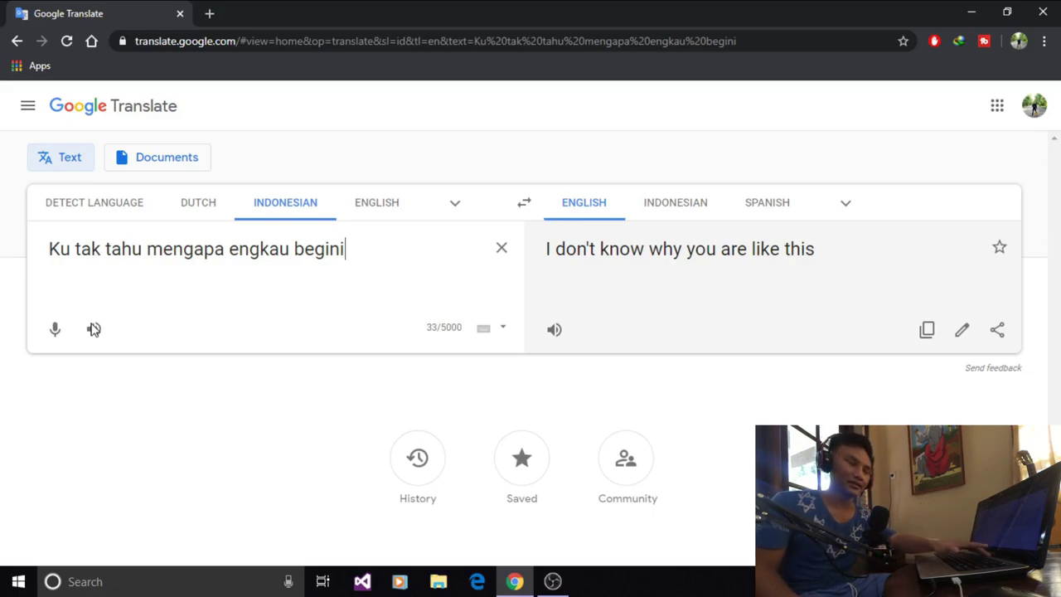
key("F12")
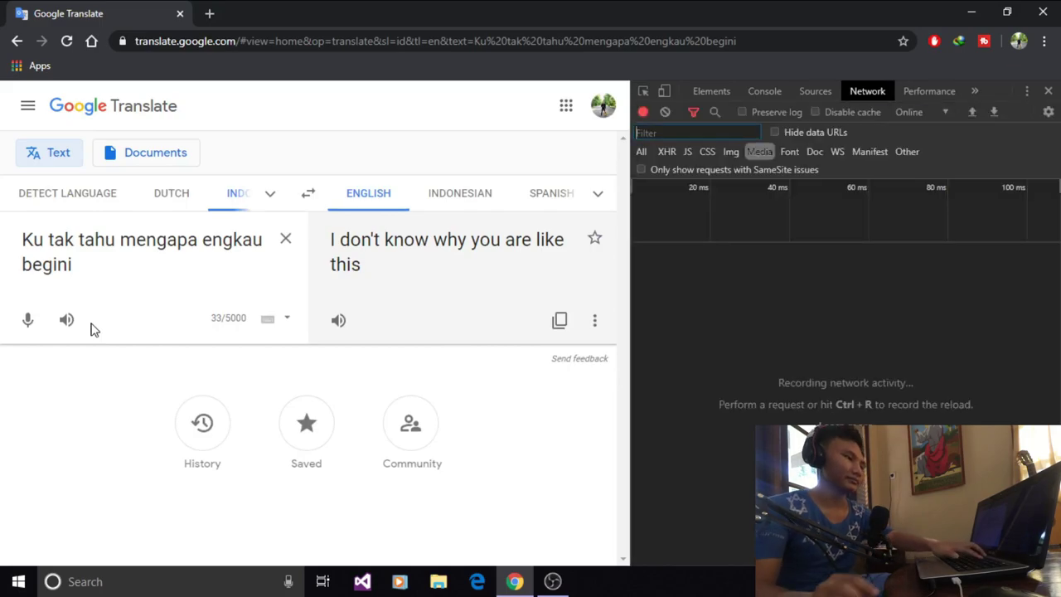
left_click(729, 91)
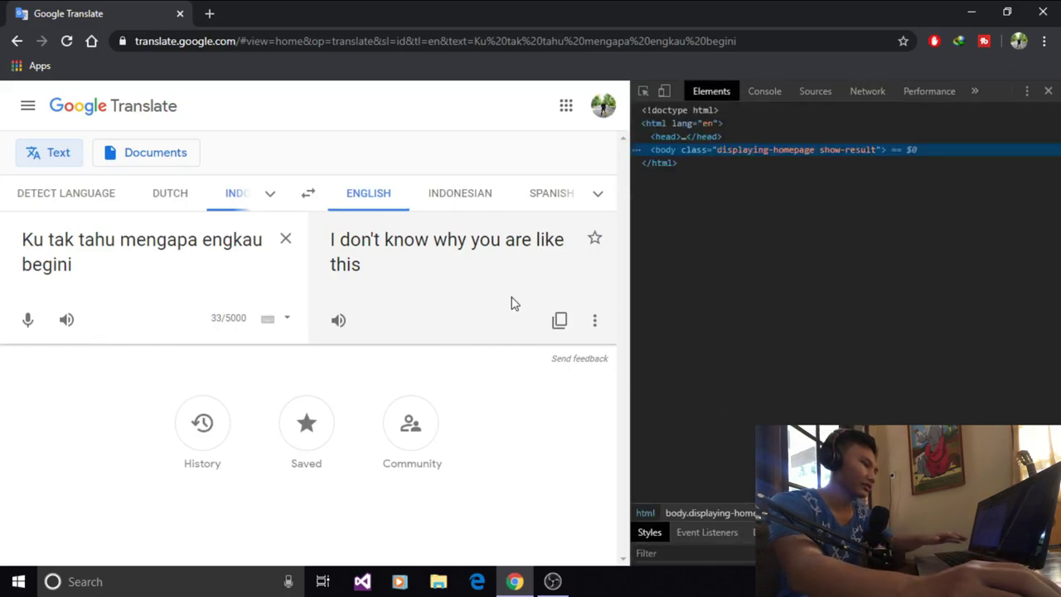
key("F12")
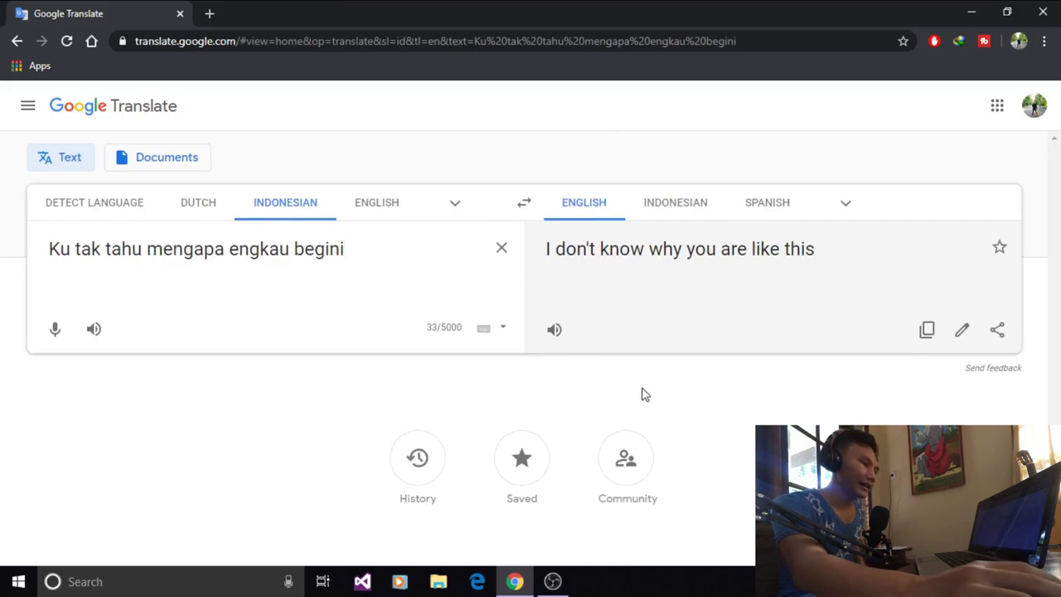
right_click(667, 383)
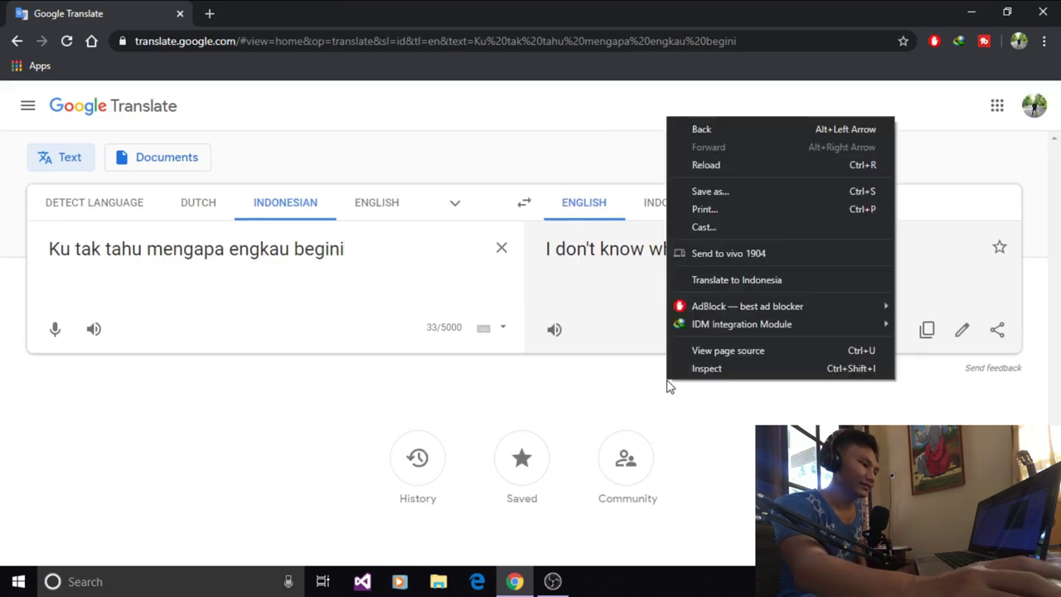
right_click(295, 338)
right_click(737, 148)
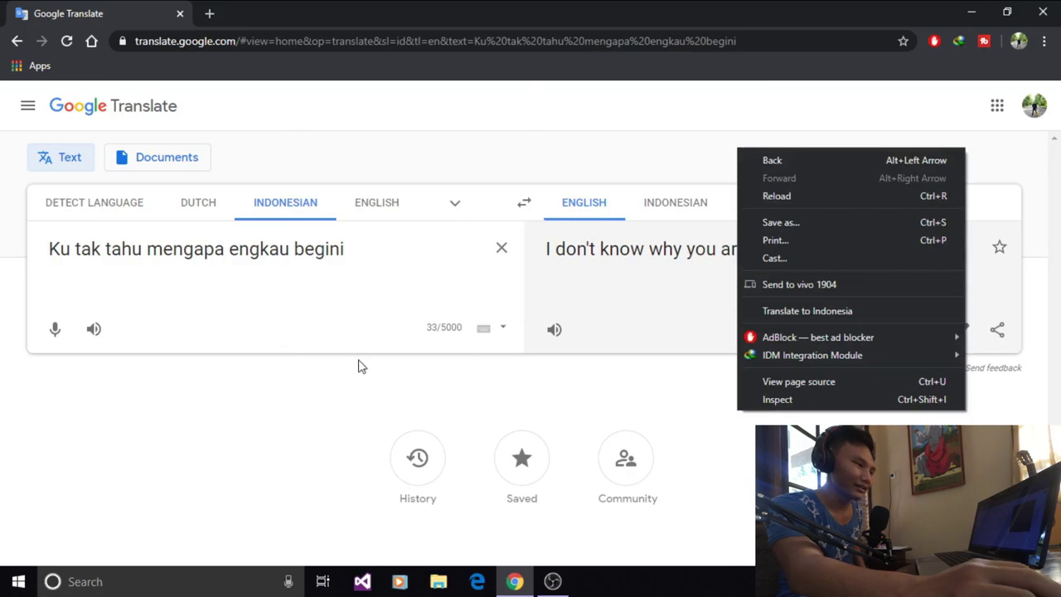
right_click(187, 428)
right_click(751, 235)
right_click(801, 98)
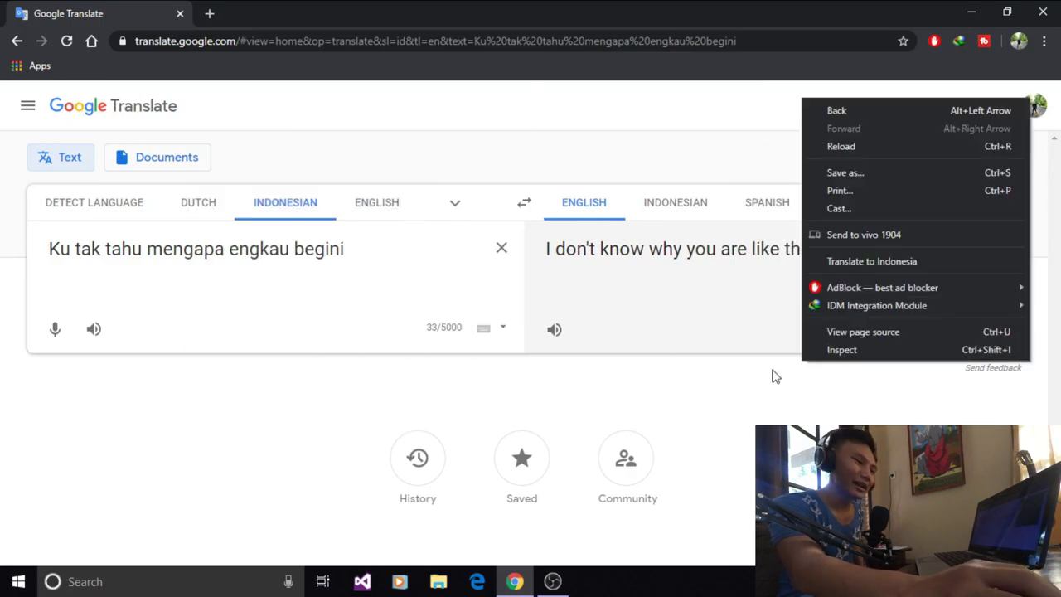
left_click(860, 356)
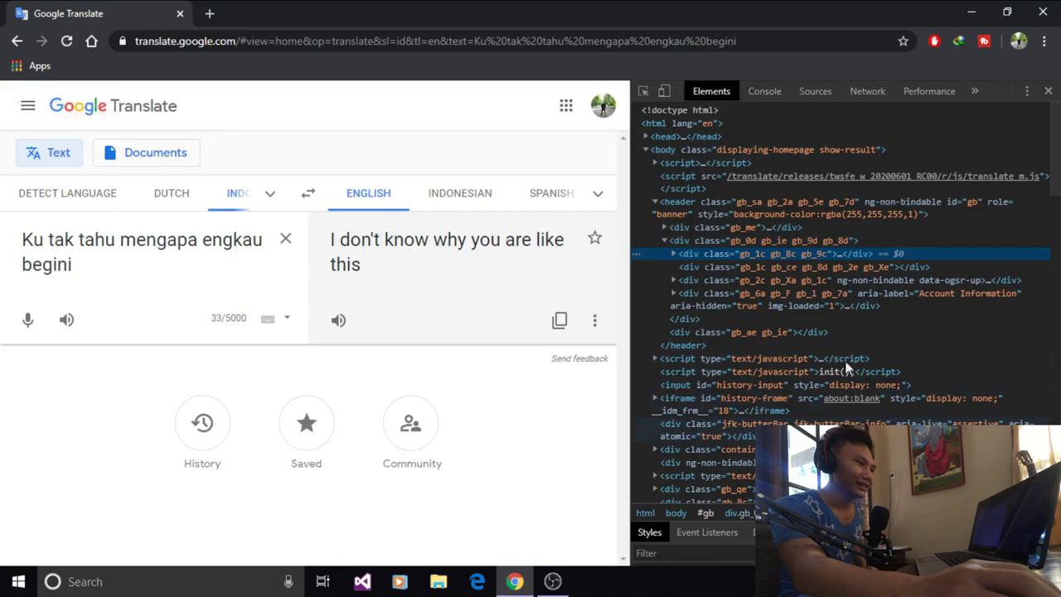
left_click(865, 91)
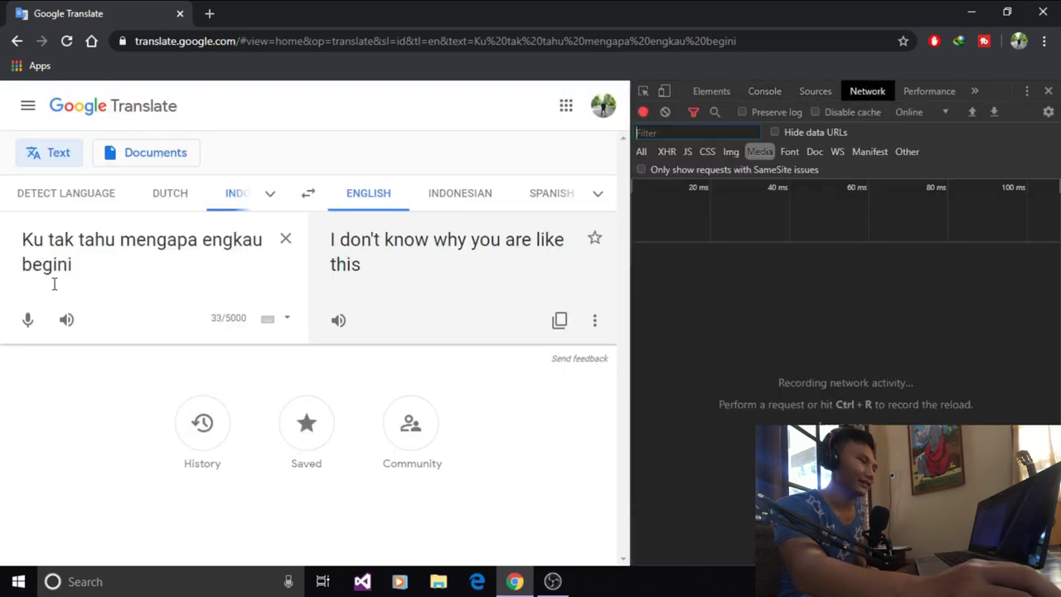
Step: Capture the sentence's translate_tts audio request with the network log filtered to Media
left_click(641, 151)
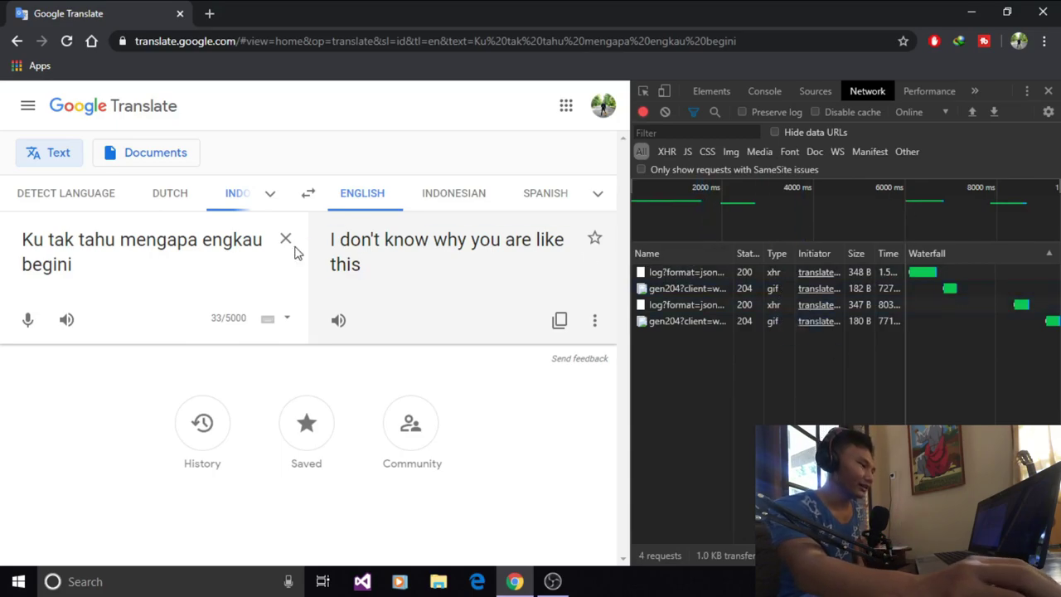
left_click(67, 321)
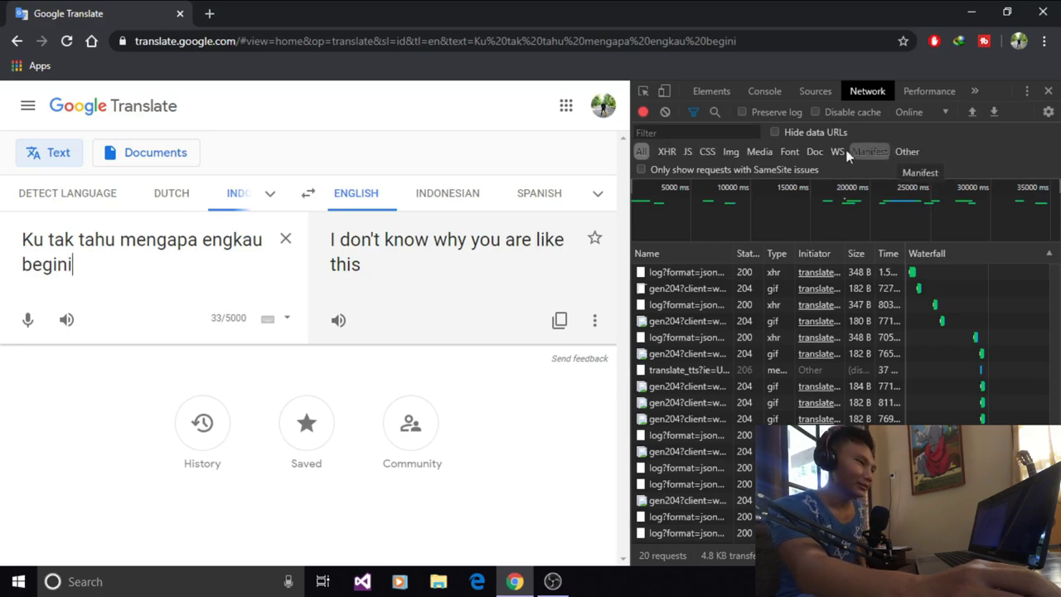
left_click(760, 152)
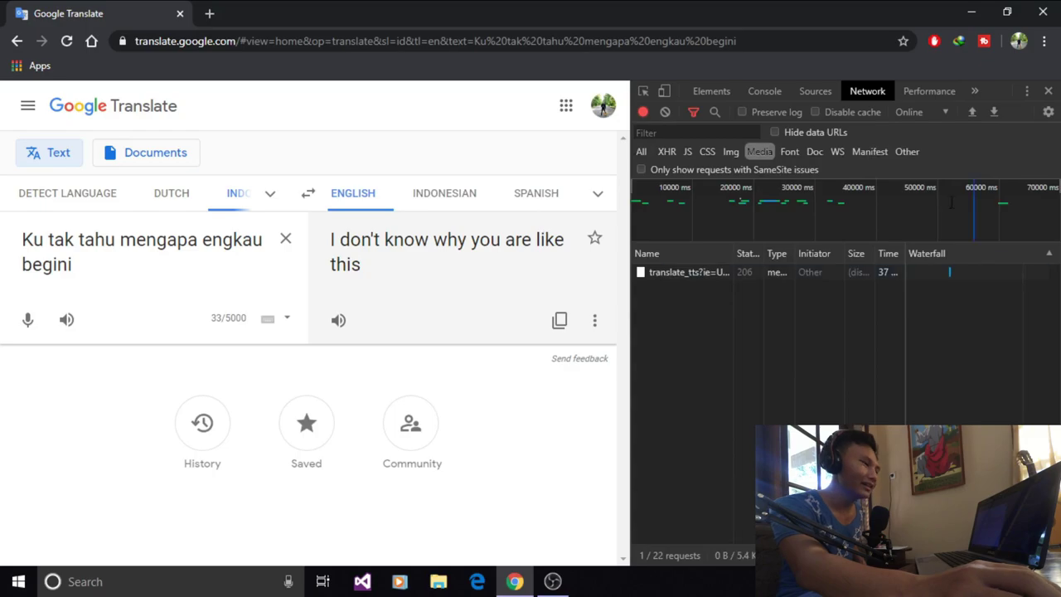
left_click(715, 277)
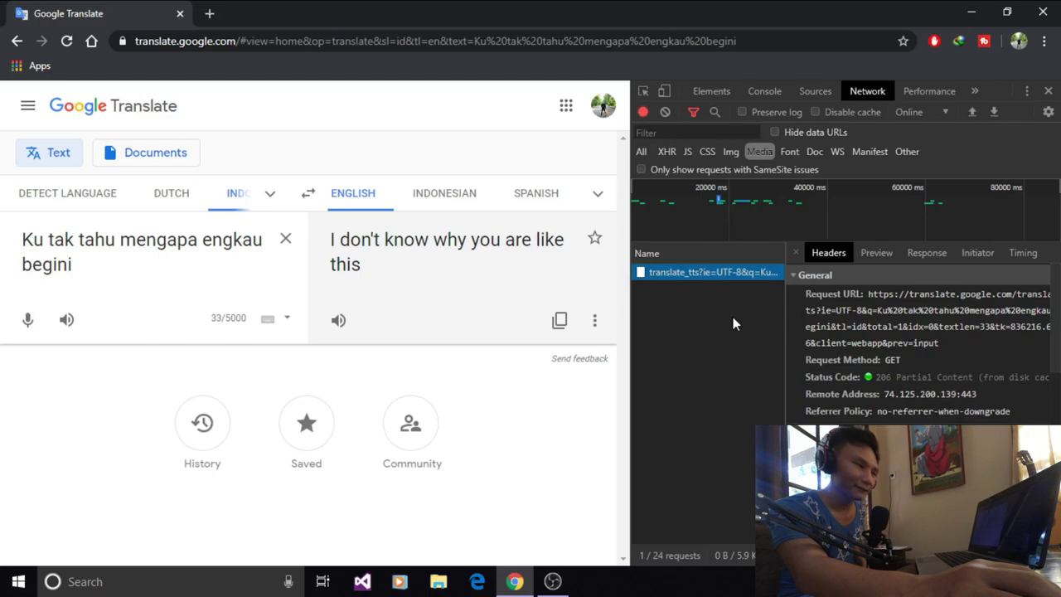
left_click(805, 257)
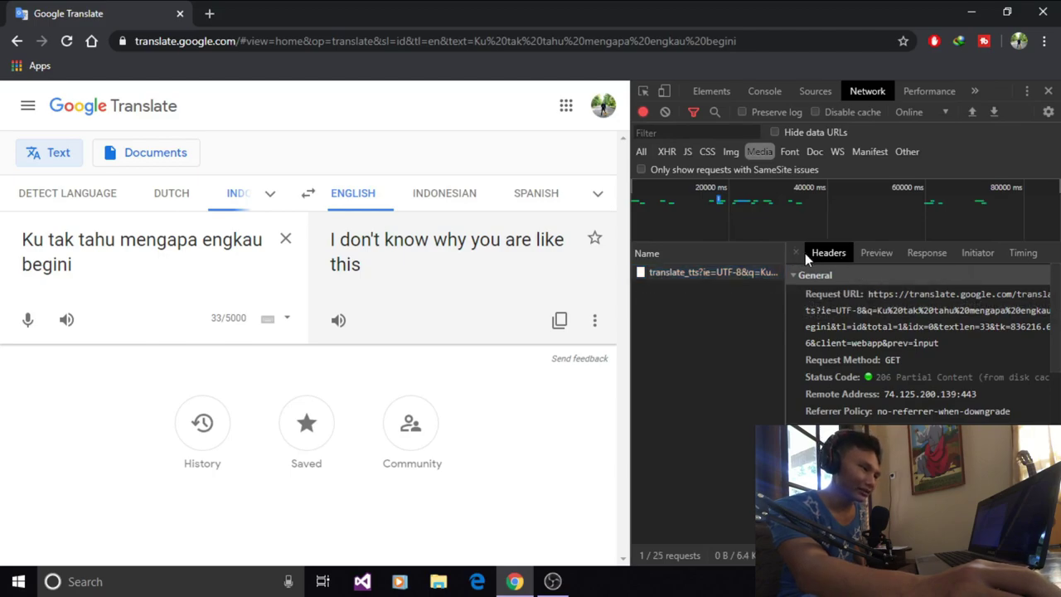
left_click(796, 253)
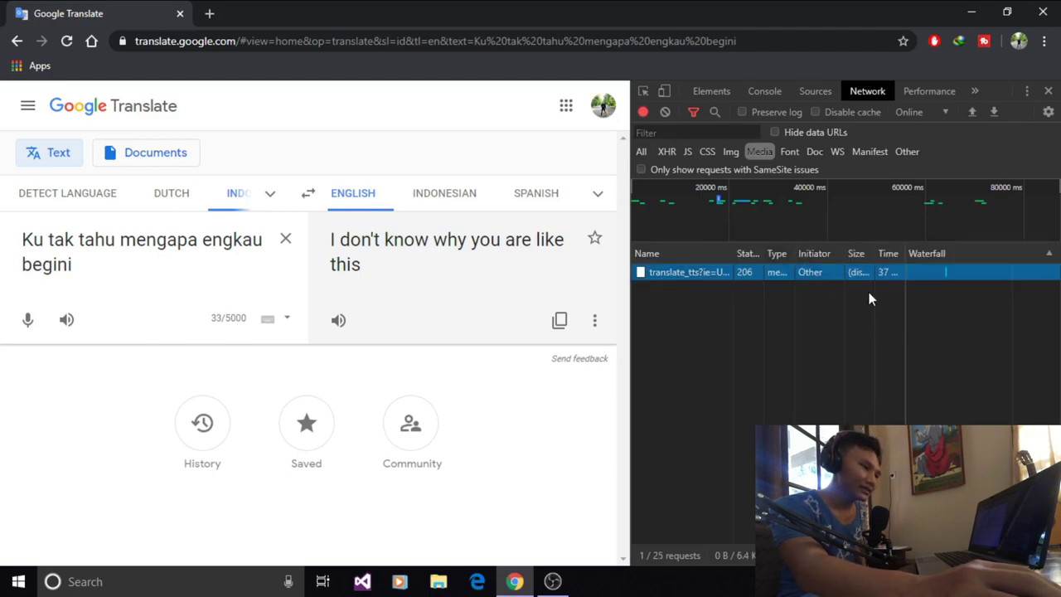
Step: Open the translate_tts request in a new tab, bringing up the translate_tts.mp3 download prompt
right_click(825, 276)
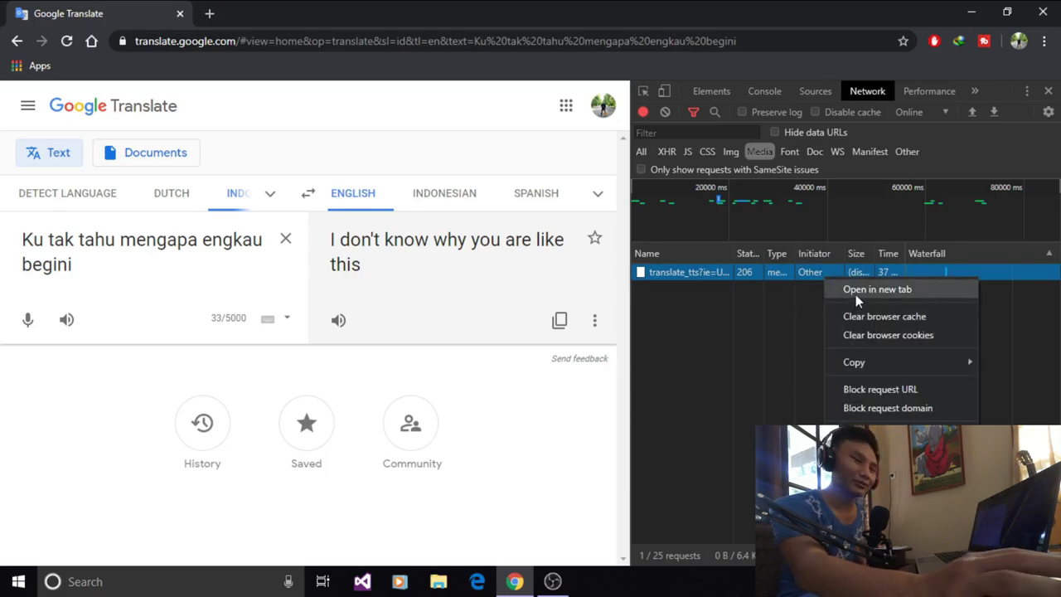
key("Escape")
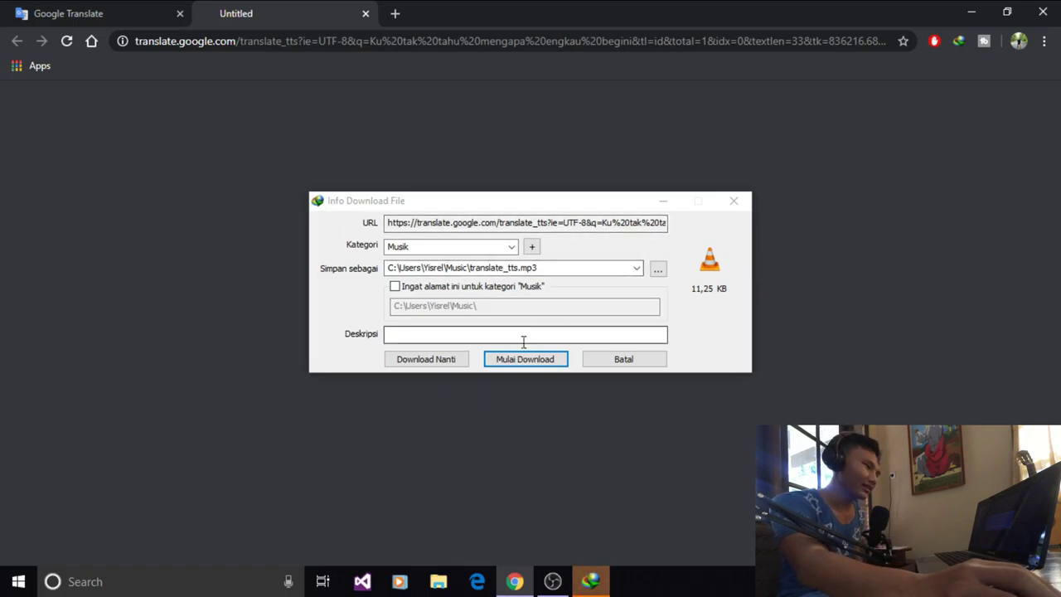
Step: Download translate_tts.mp3 (11.25 KB) to Music, play it in VLC, then close the player
left_click(505, 359)
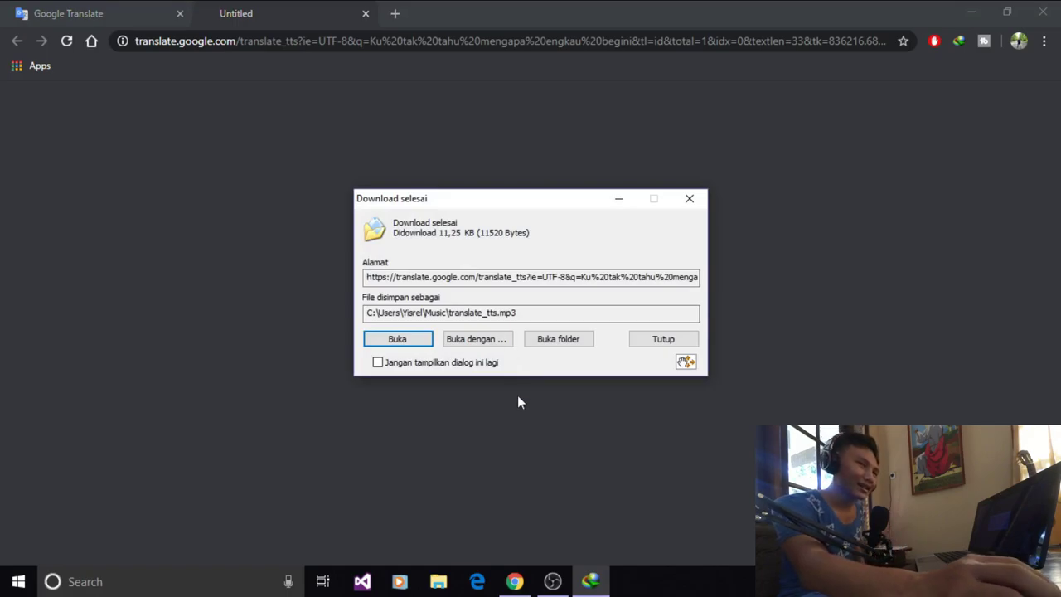
left_click(399, 343)
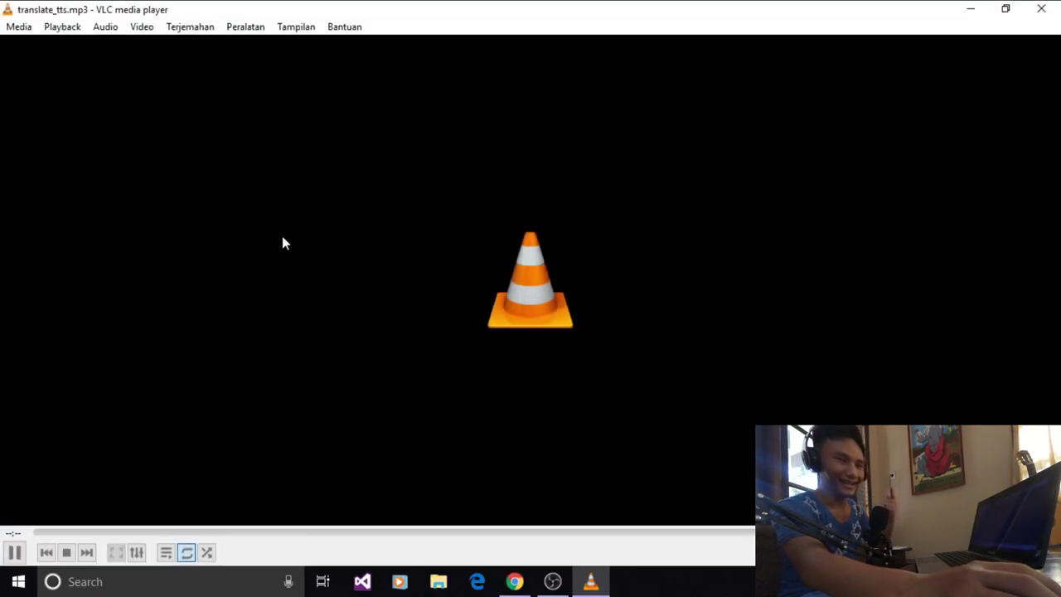
left_click(1041, 9)
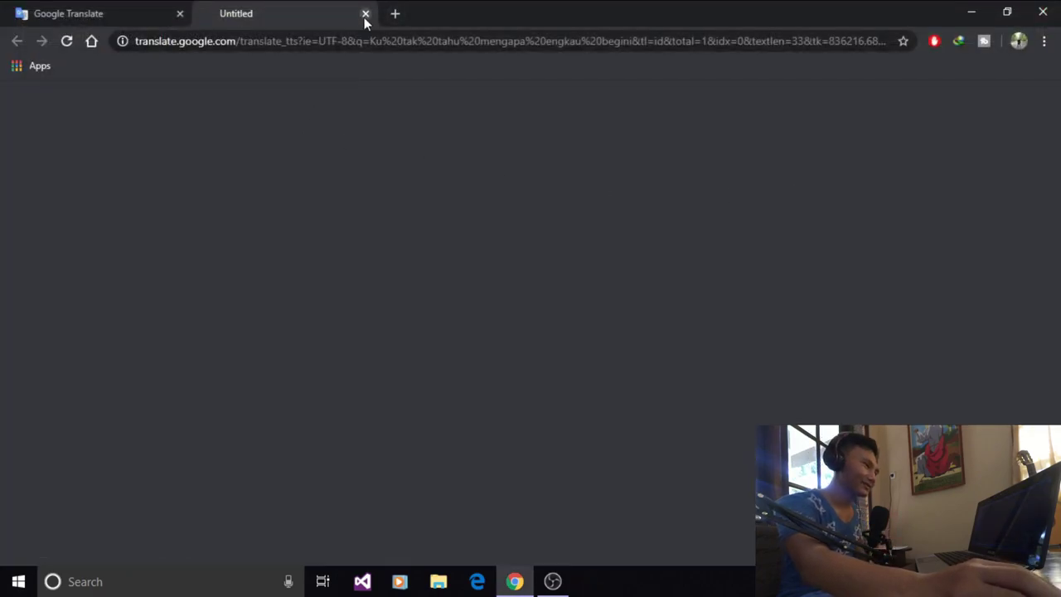
Step: Close the leftover tab, test-play translate_tts.mp3 from the Music folder, then show the desktop
left_click(365, 14)
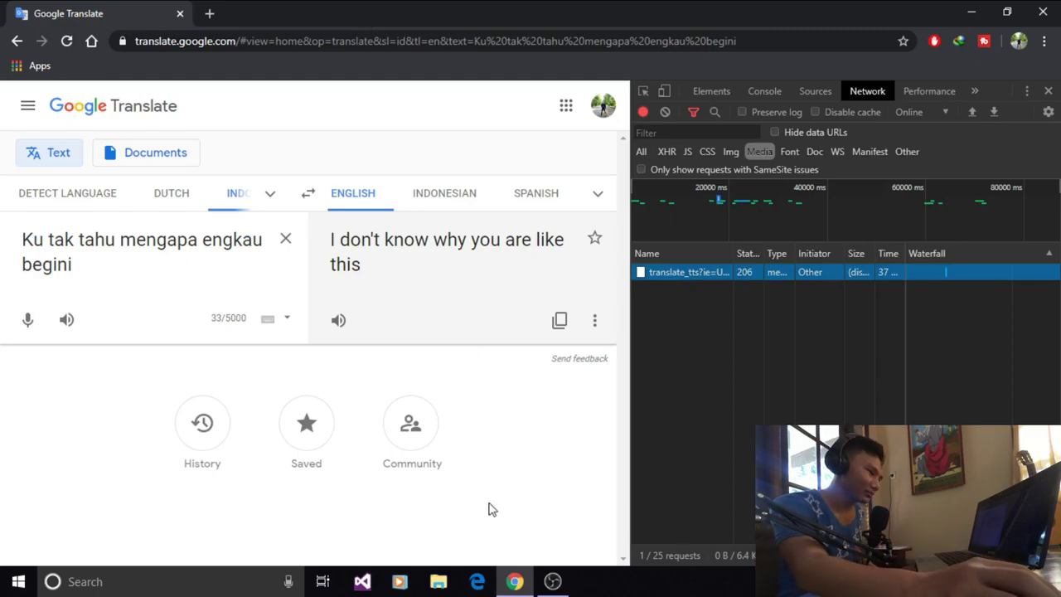
left_click(447, 590)
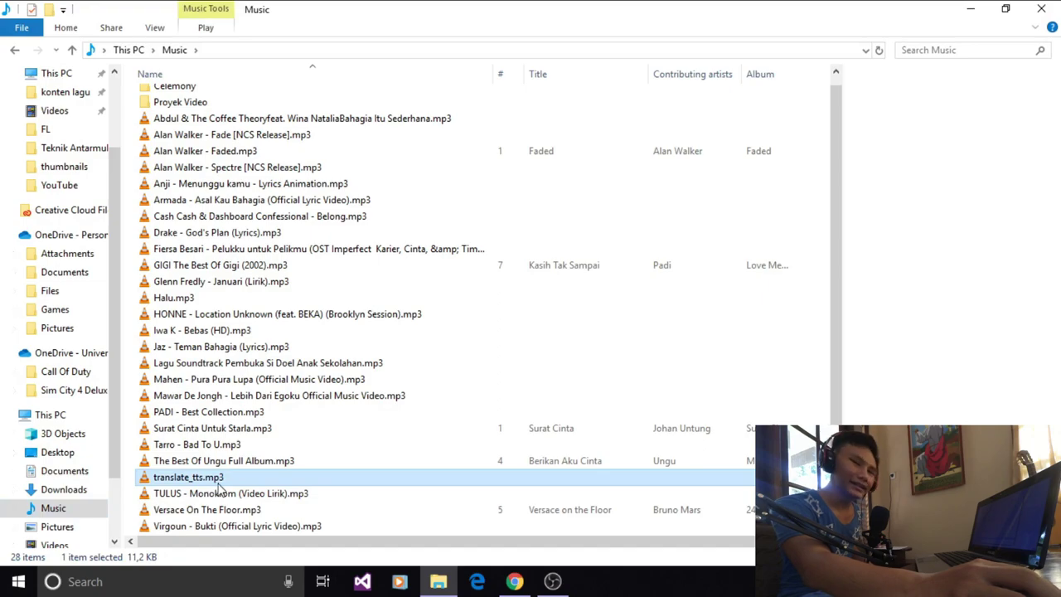
mouse_move(189, 478)
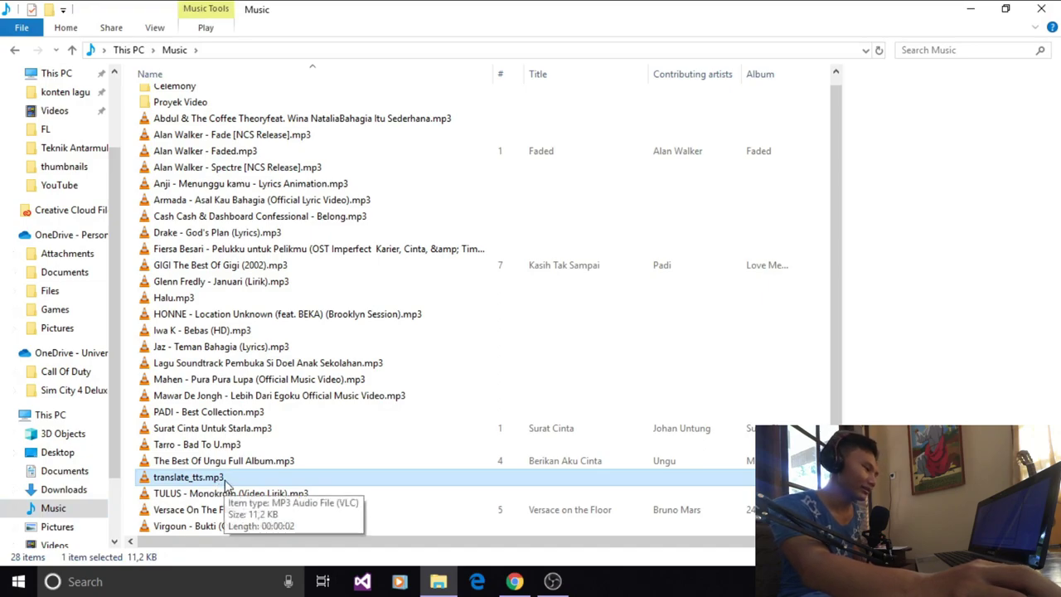
double_click(224, 480)
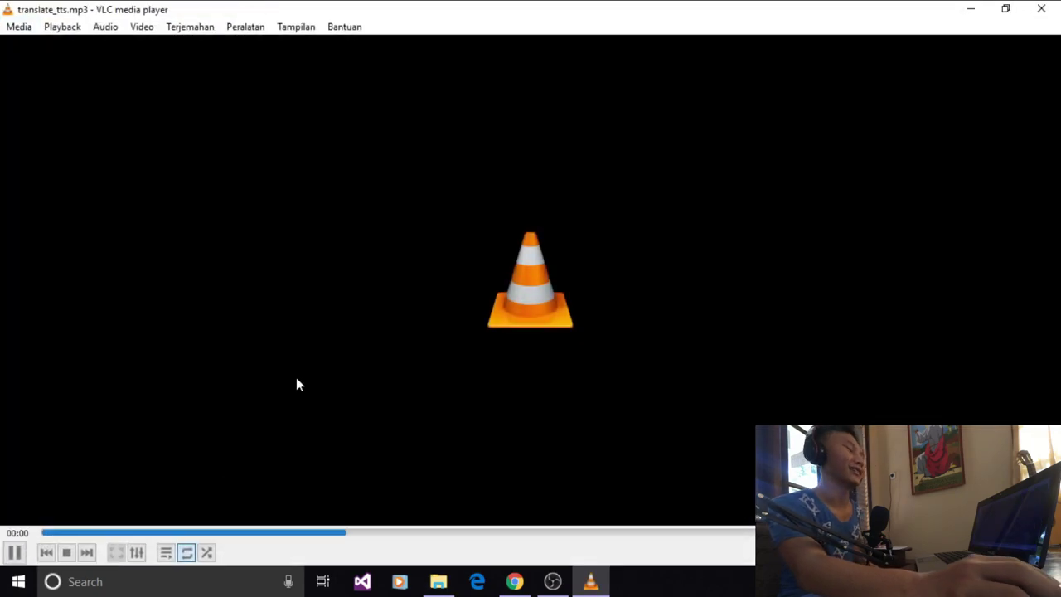
left_click(1041, 9)
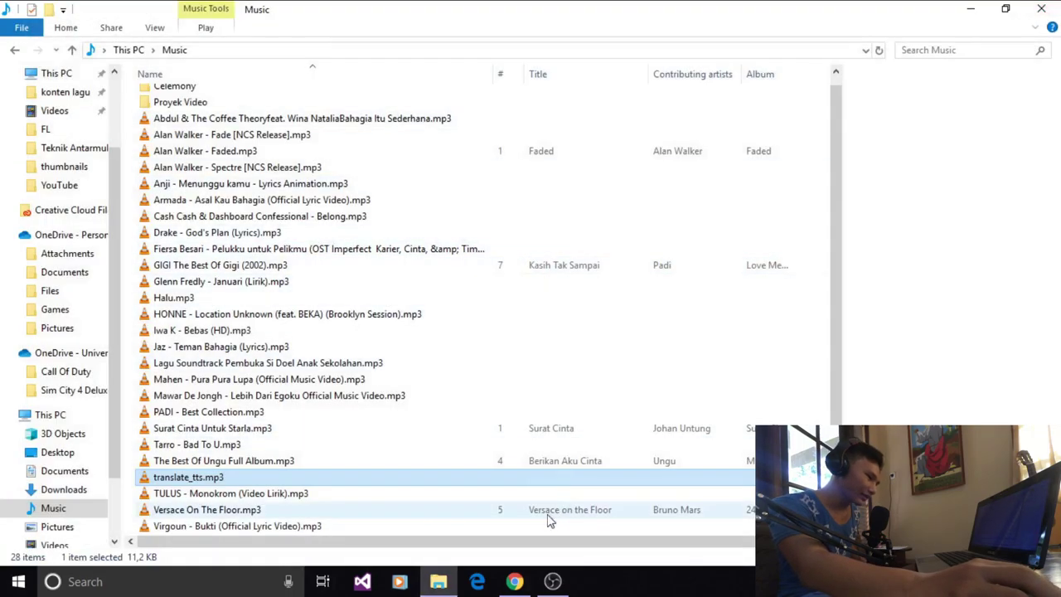
mouse_move(514, 581)
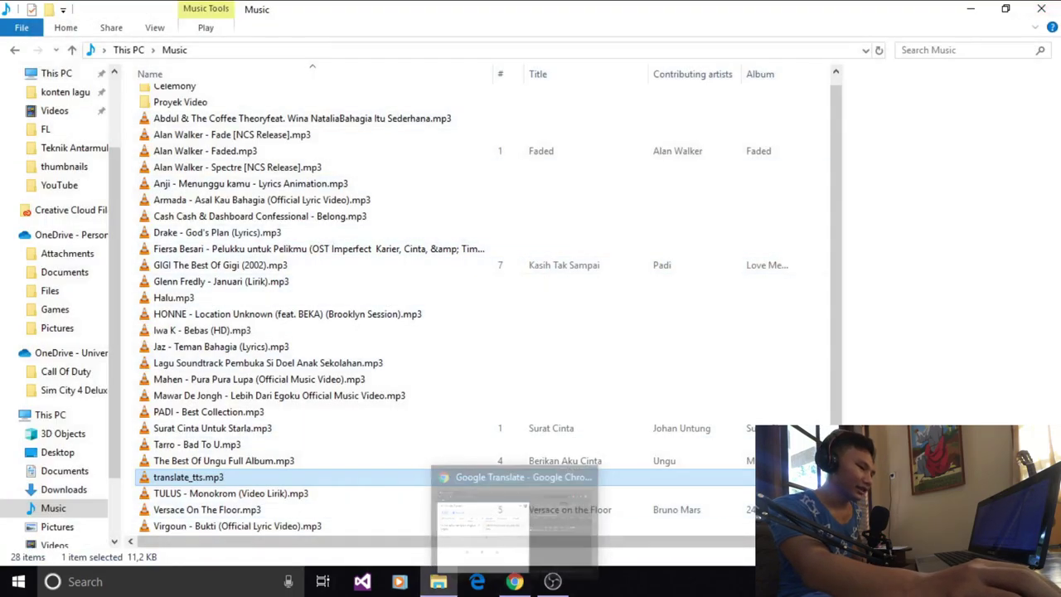
key("super+d")
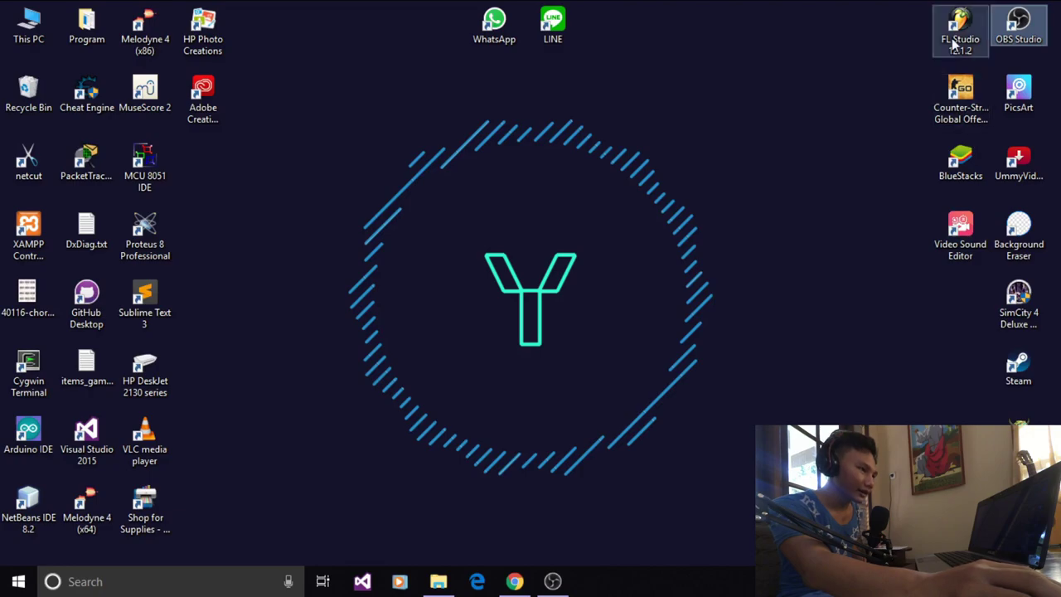
Step: Launch FL Studio and drag translate_tts.mp3 onto Track 1 at bar 1
double_click(954, 45)
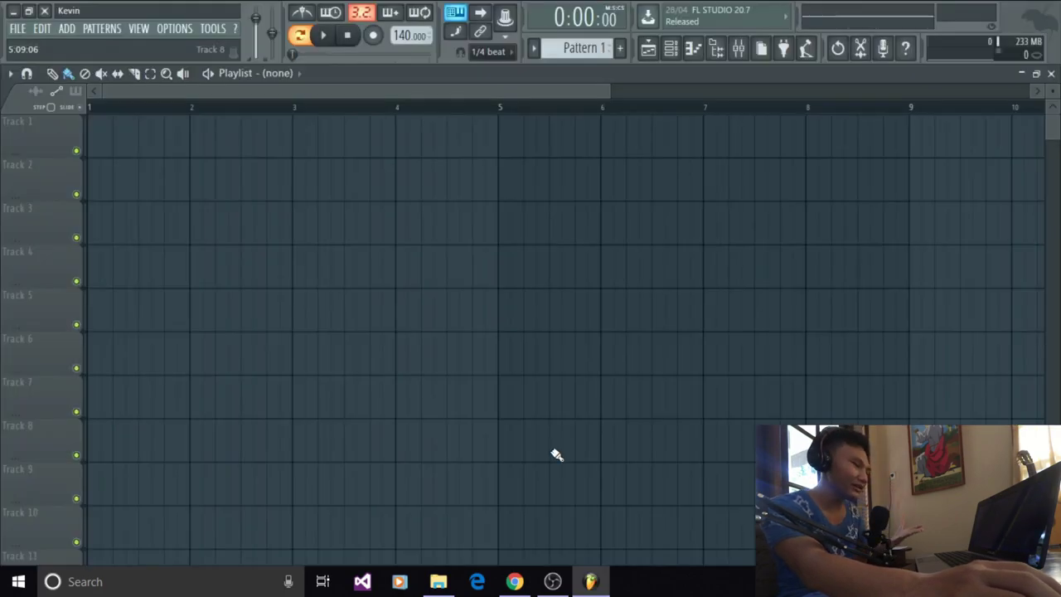
left_click(438, 582)
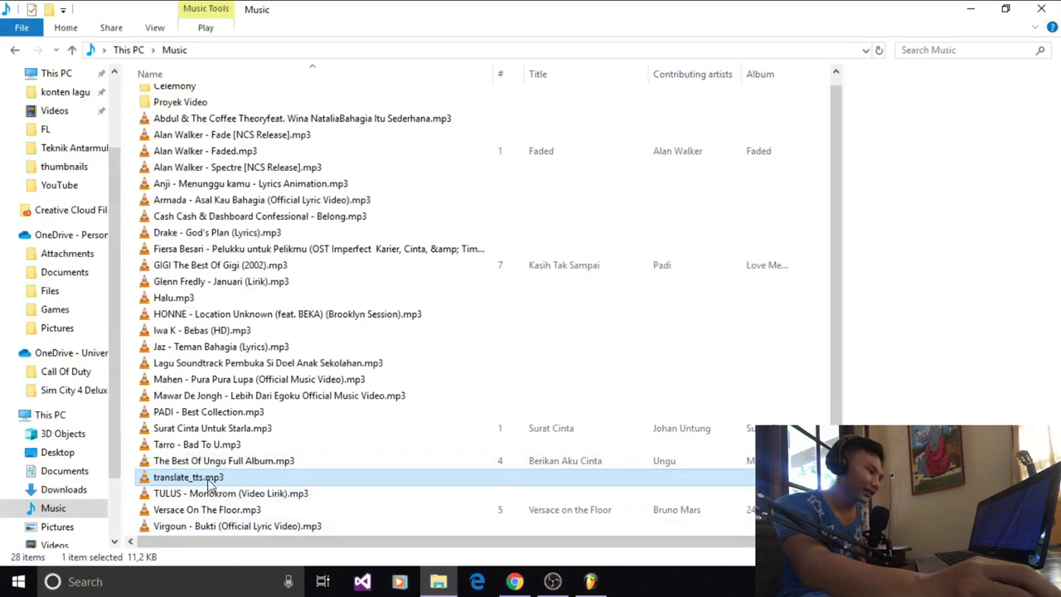
left_click_drag(208, 485, 596, 587)
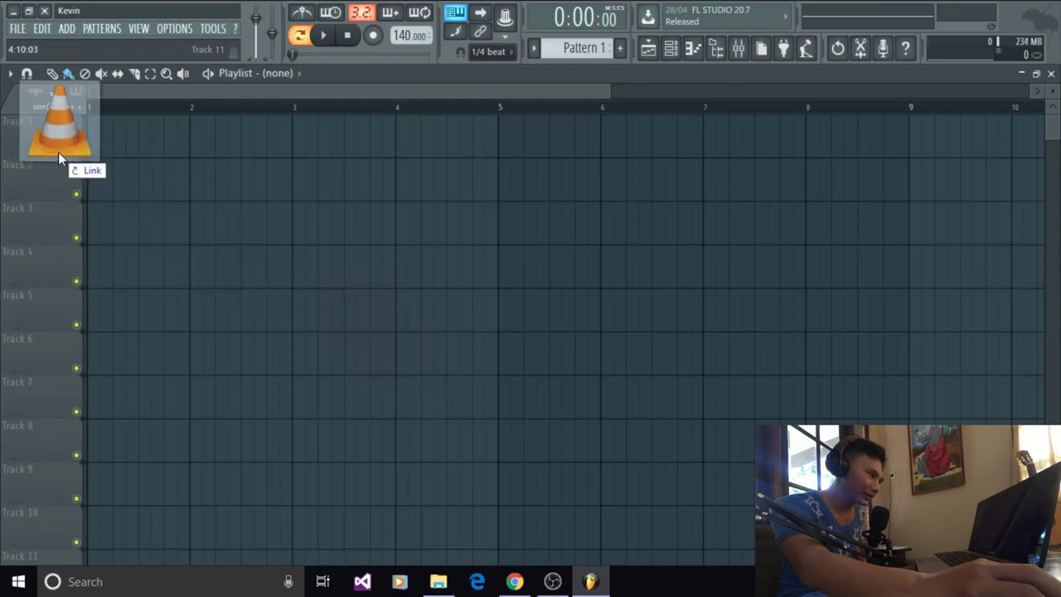
left_click_drag(596, 587, 58, 152)
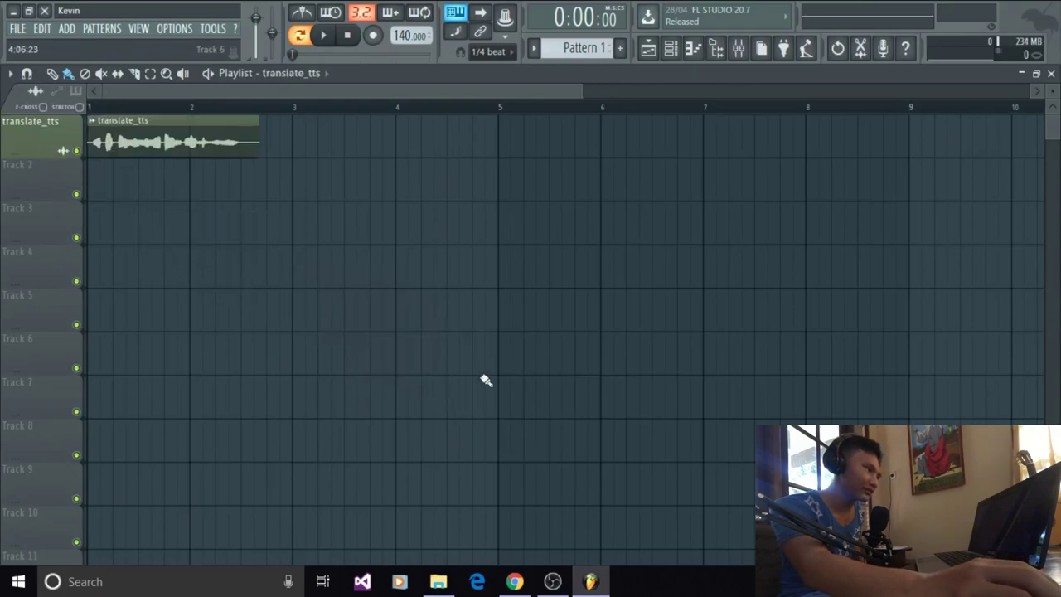
Step: Play back the arrangement, stop it, and return to Google Translate in Chrome
left_click(324, 36)
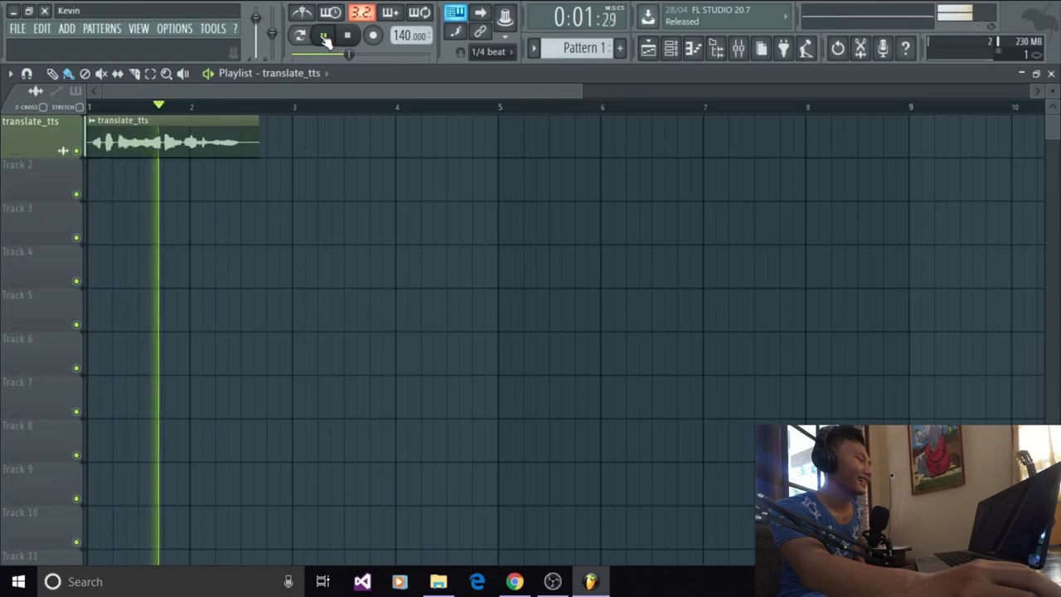
key("space")
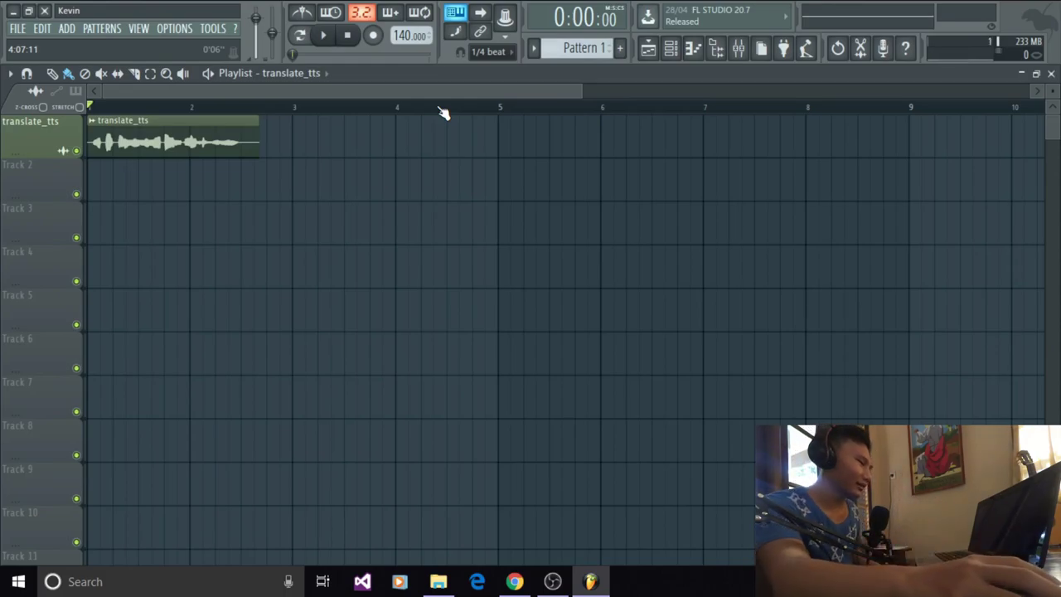
key("alt+Tab")
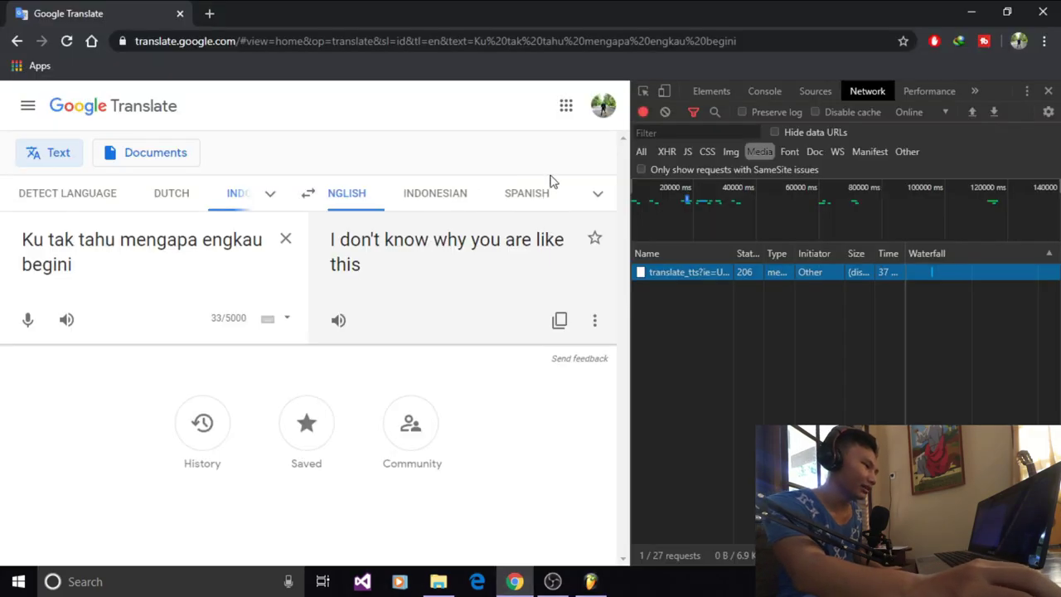
Step: Replace the source text with 'Baiklah aku pergi darimu' and reopen DevTools on Network
key("F12")
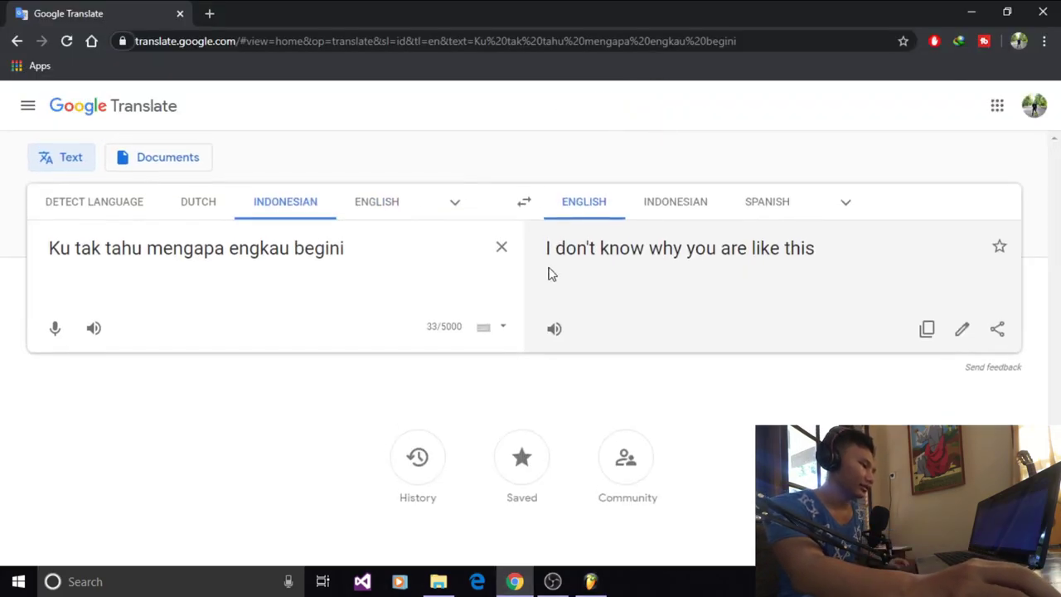
left_click_drag(322, 257, 50, 256)
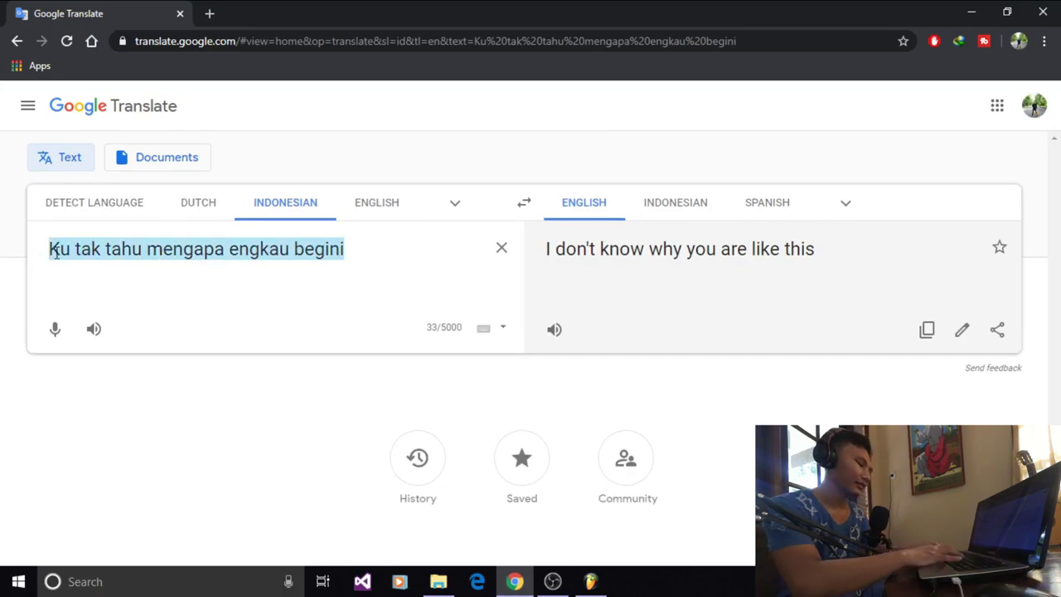
type("Baiklah")
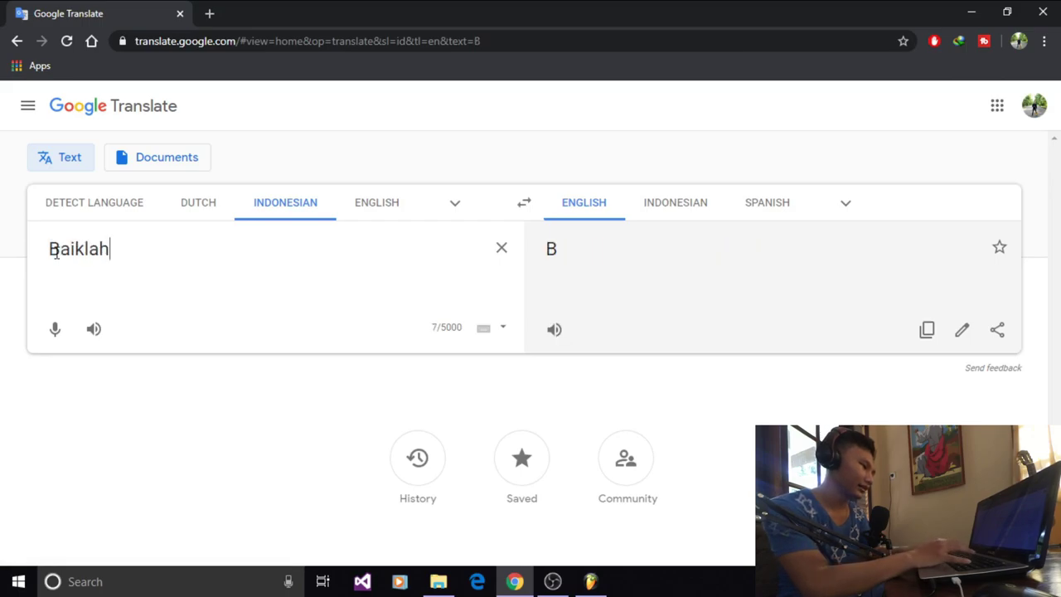
type(" aku p")
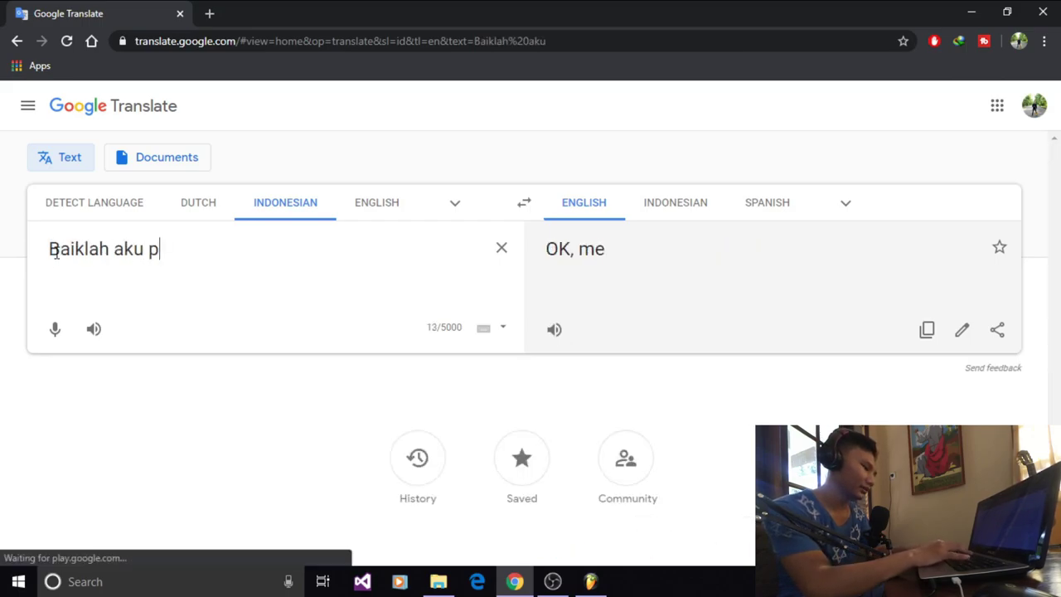
type("ergi")
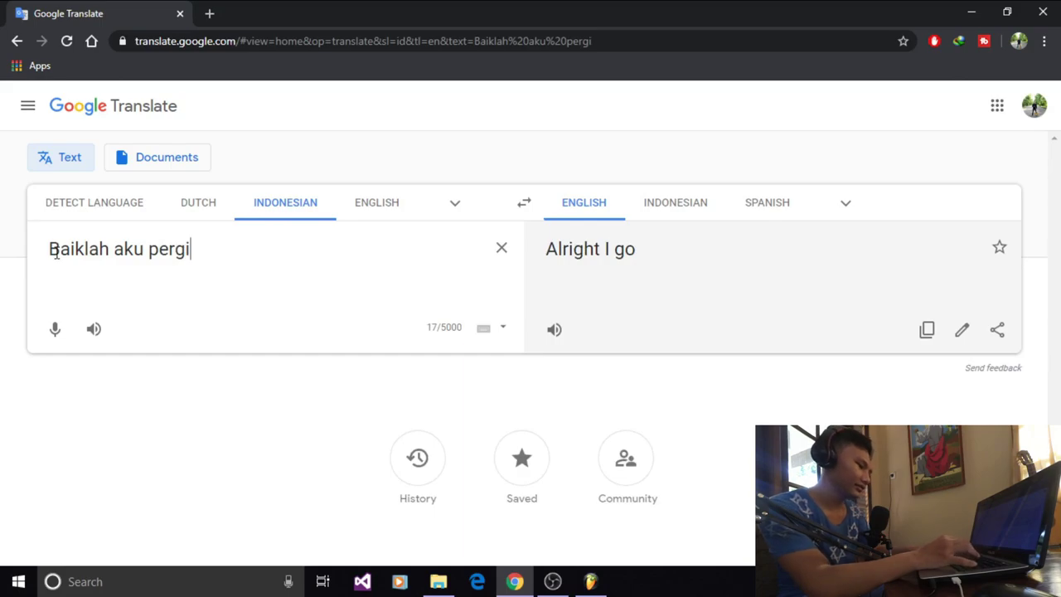
type(" darimu")
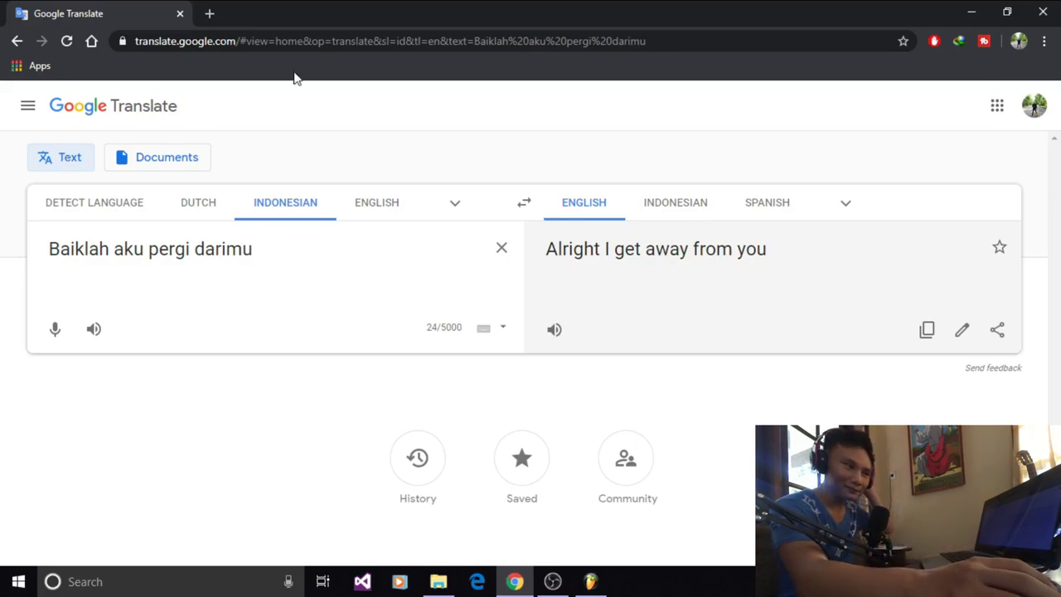
key("ctrl+shift+i")
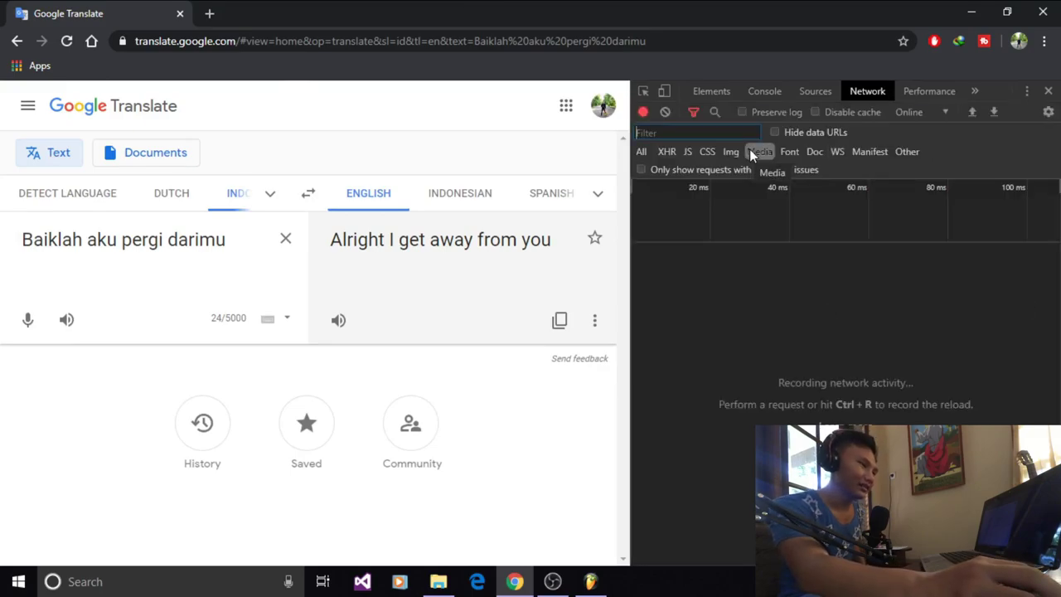
Step: Filter the network log to media and play the new sentence to capture its translate_tts request
left_click(641, 152)
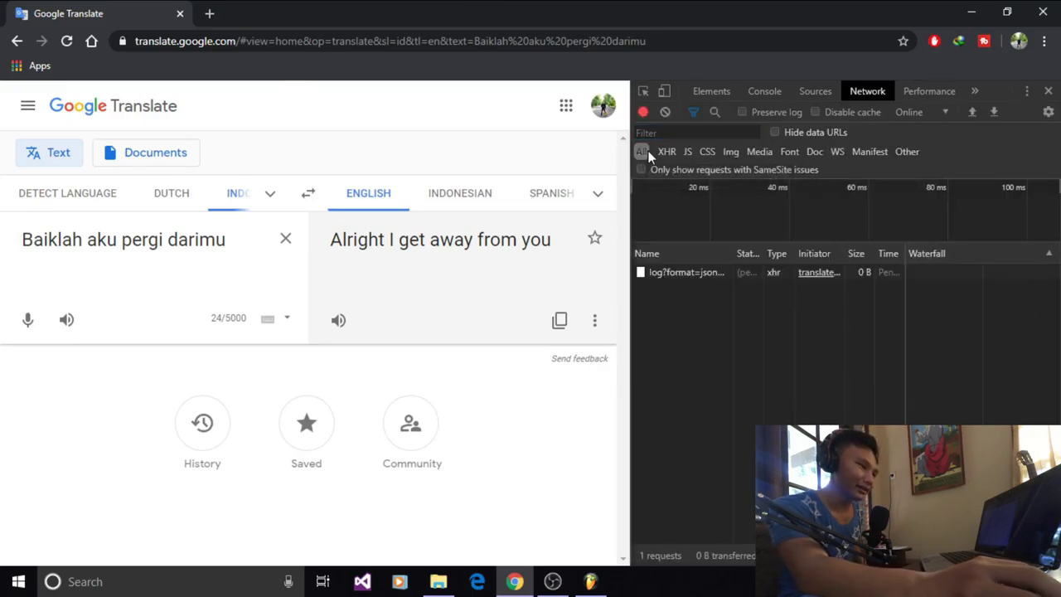
left_click(768, 156)
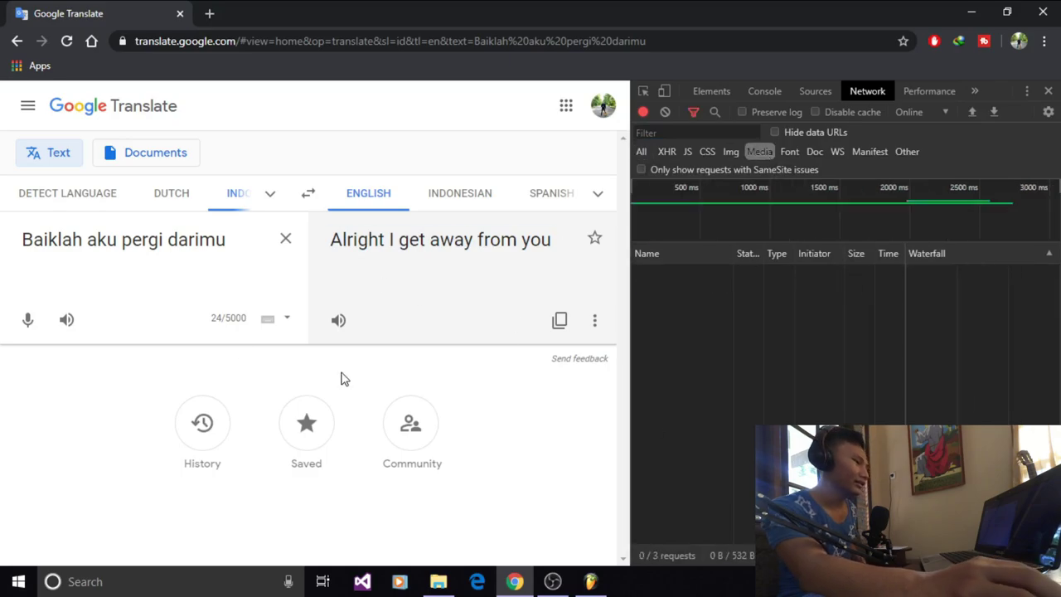
left_click(66, 320)
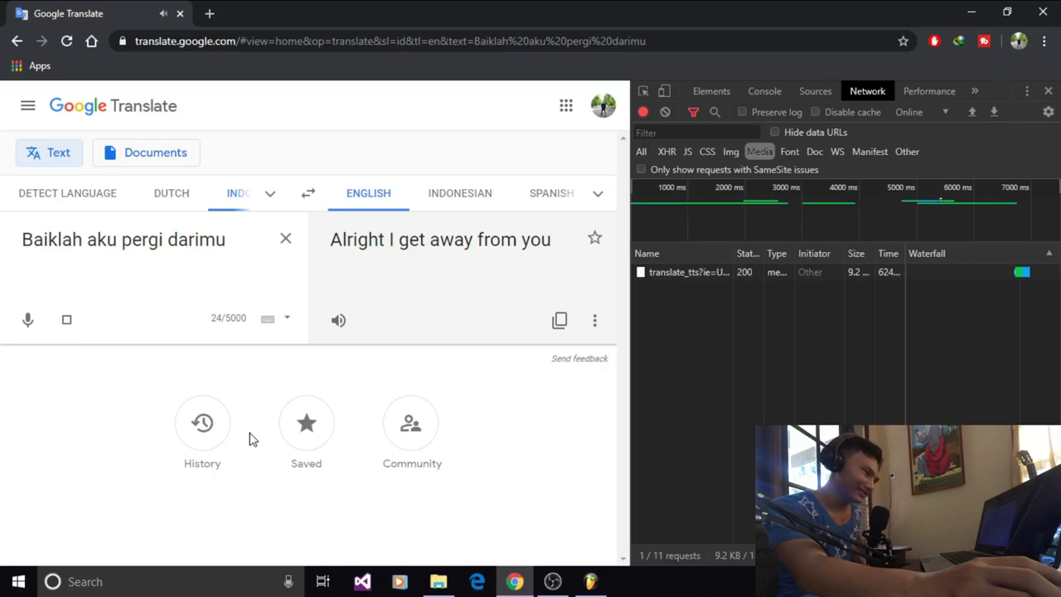
left_click(726, 275)
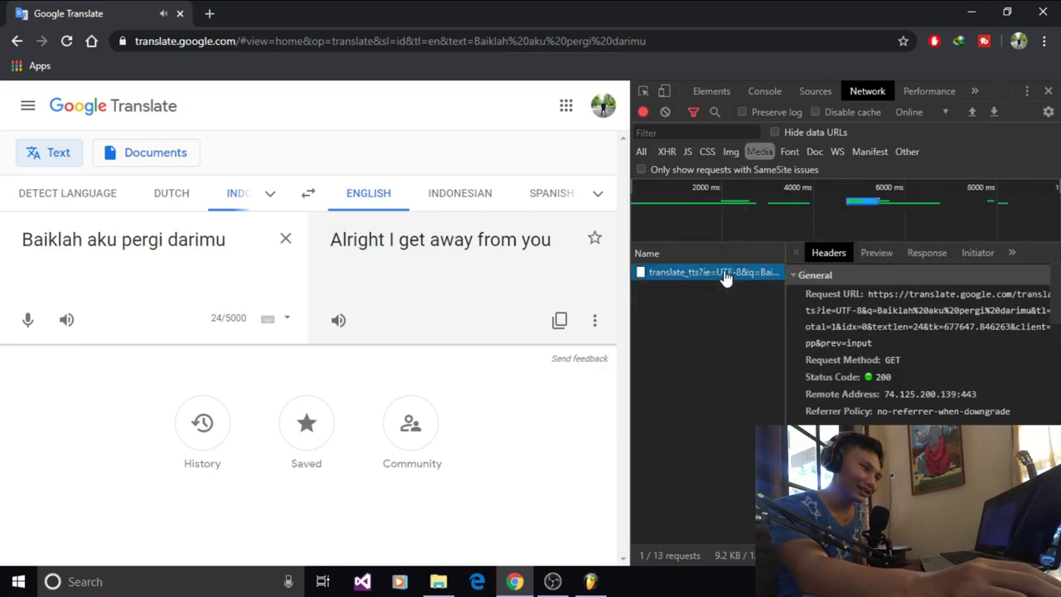
Step: Open the request in a new tab and download it as translate_tts_2.mp3 (9,00 KB)
right_click(724, 276)
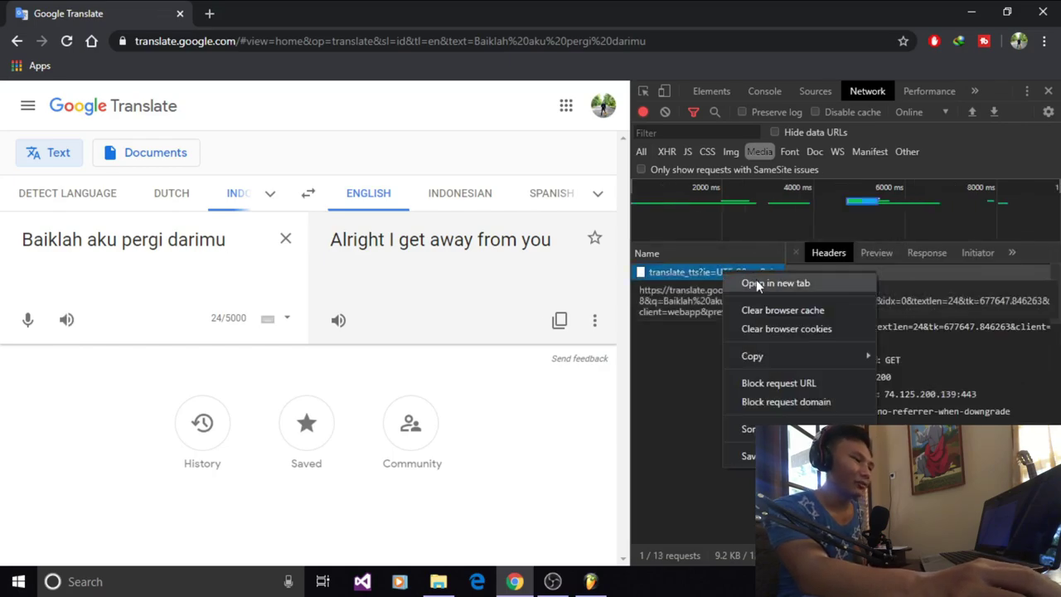
left_click(756, 279)
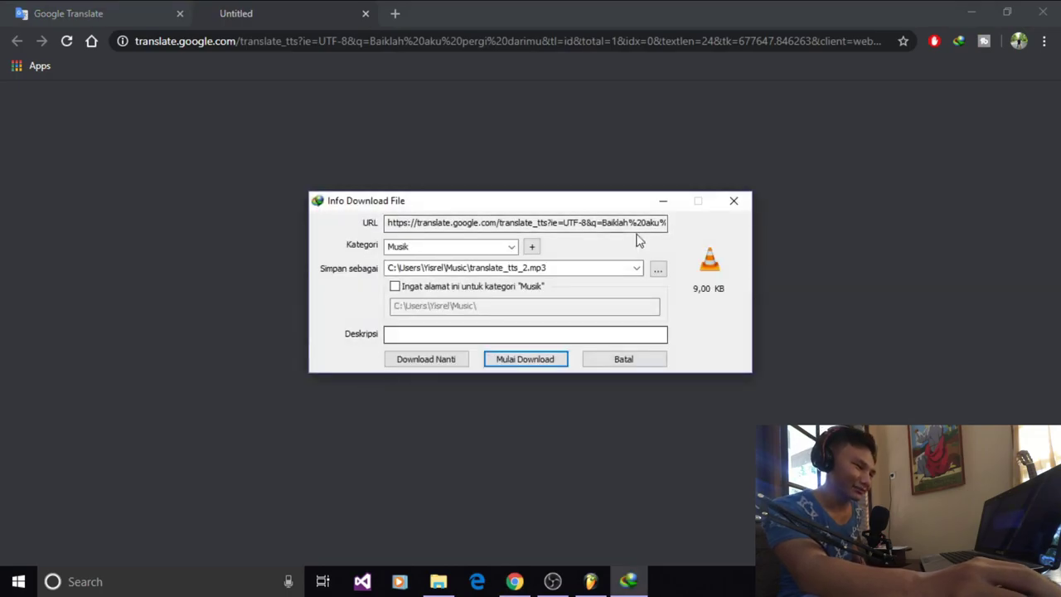
left_click(530, 359)
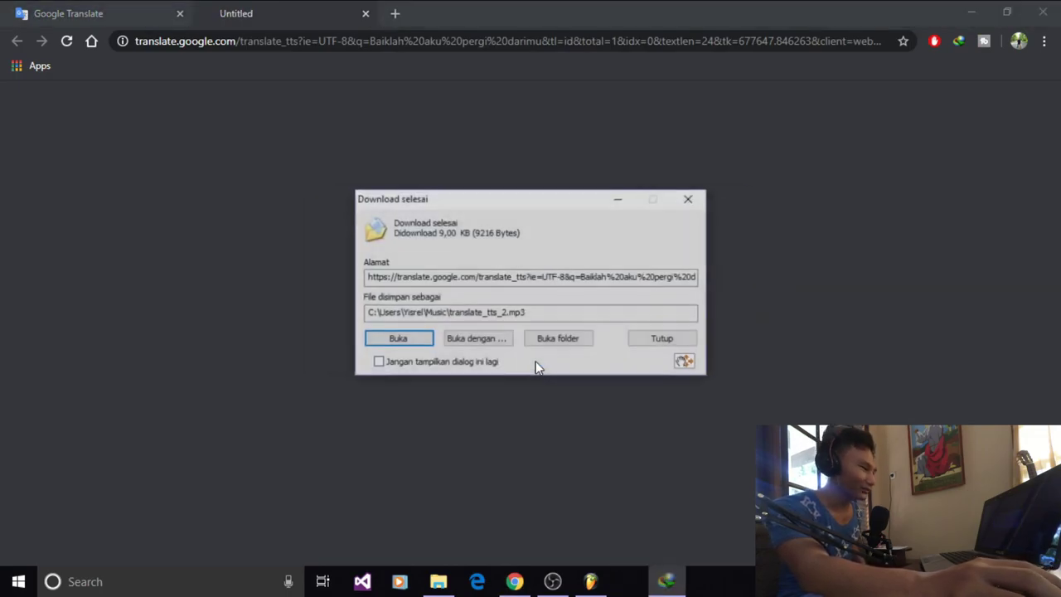
left_click(659, 341)
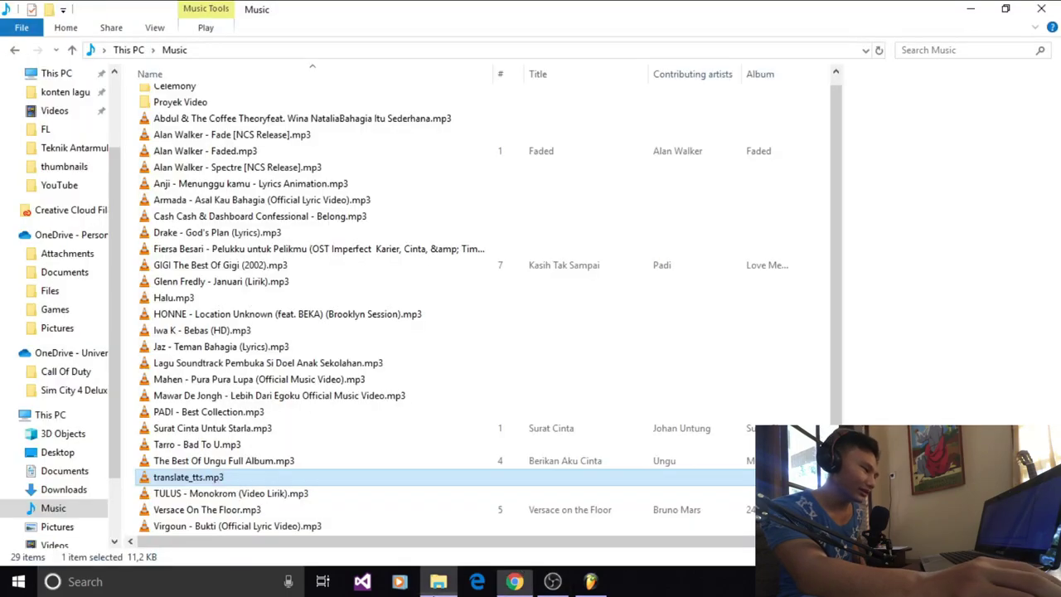
Step: Drop translate_tts.mp3 on playlist Track 2, play it, then delete that duplicate clip
left_click(438, 581)
mouse_move(223, 480)
left_mouse_down()
mouse_move(109, 227)
mouse_move(105, 188)
left_mouse_up()
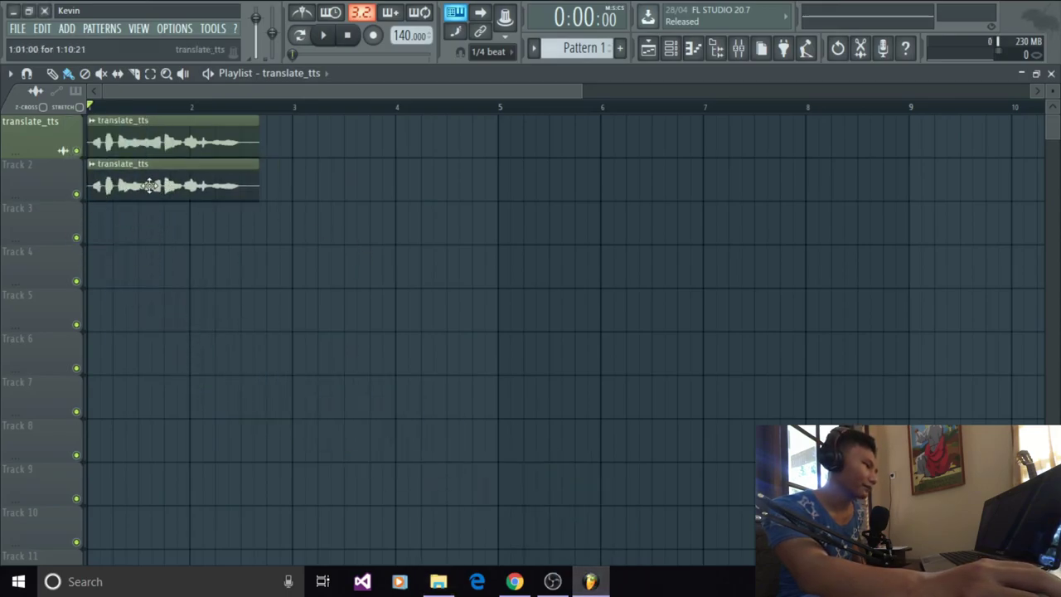
left_click(327, 36)
left_click(328, 37)
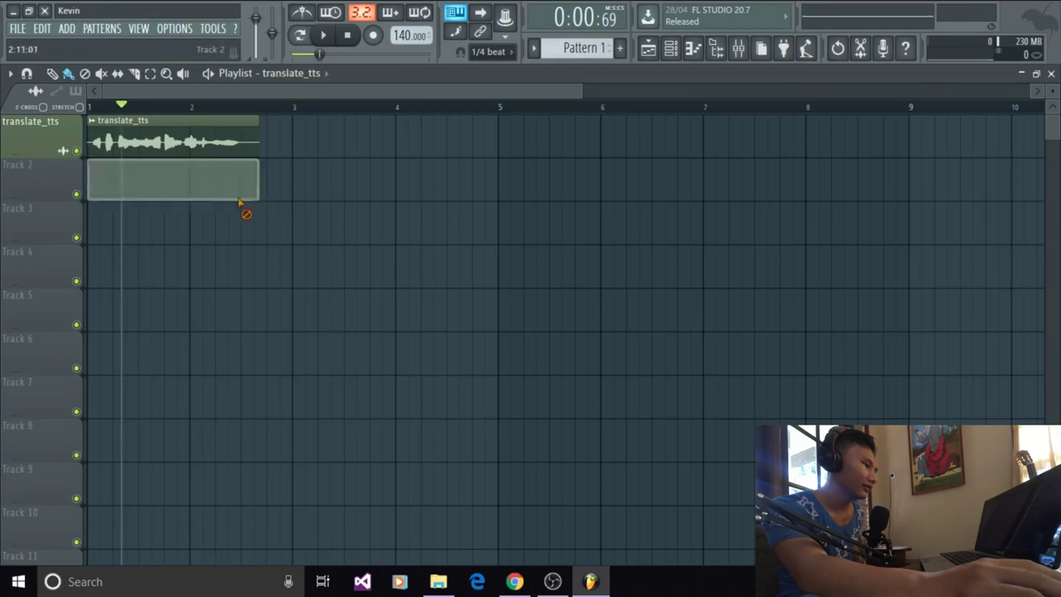
right_click(245, 195)
Step: Place translate_tts_2.mp3 from the Music folder on Track 2, right after the first clip
left_click(514, 581)
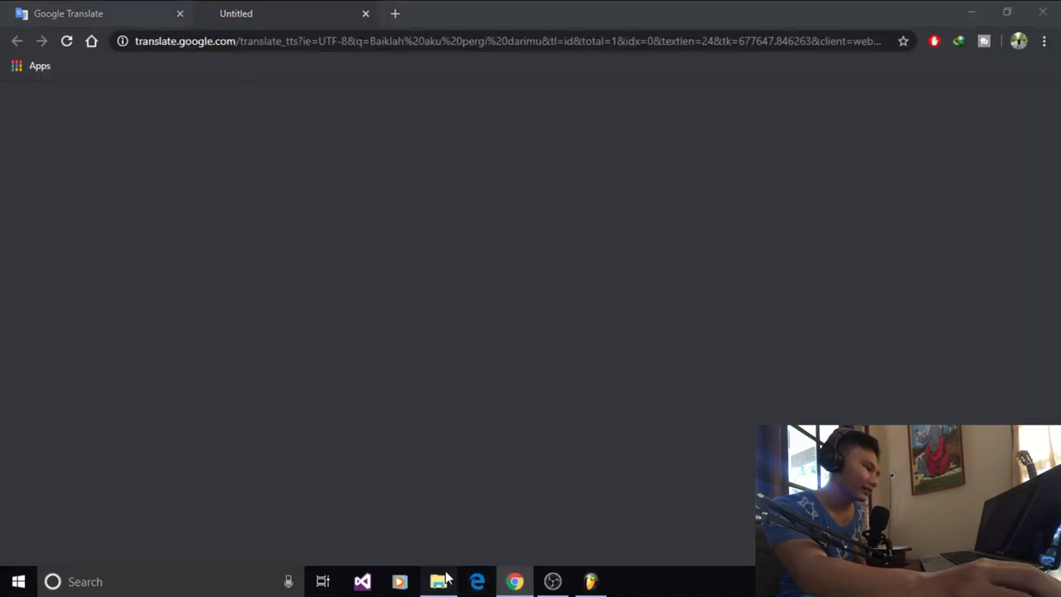
left_click(439, 581)
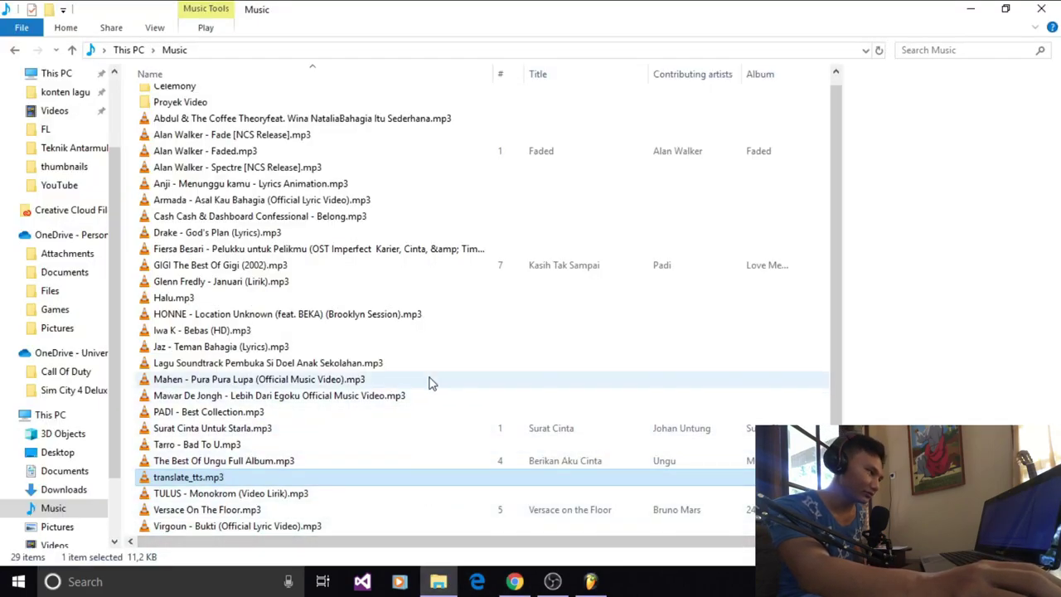
left_click(212, 526)
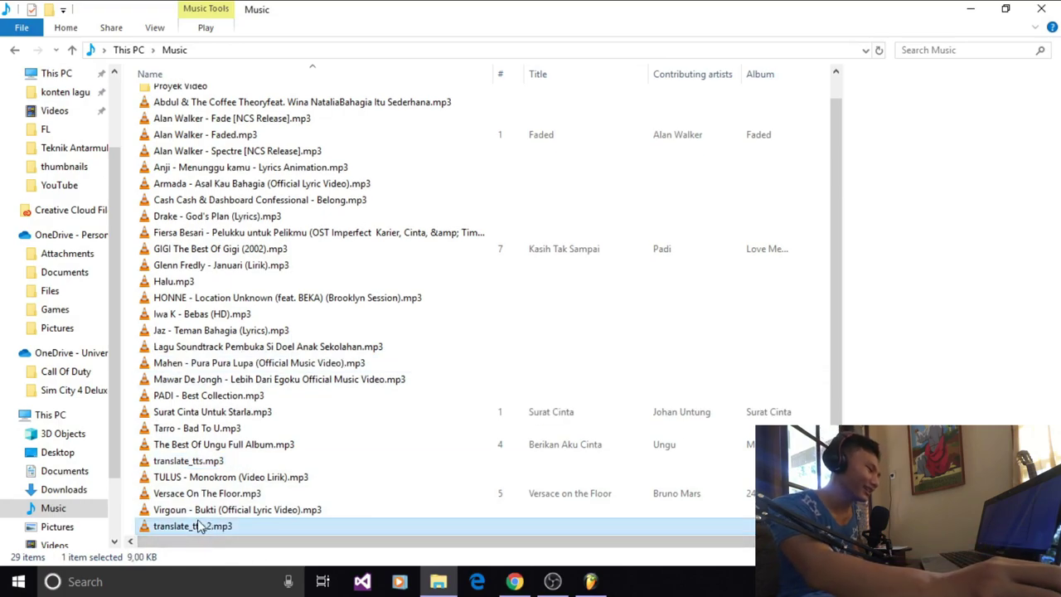
mouse_move(203, 529)
left_mouse_down()
mouse_move(135, 299)
mouse_move(50, 186)
left_mouse_up()
left_click_drag(160, 182, 317, 182)
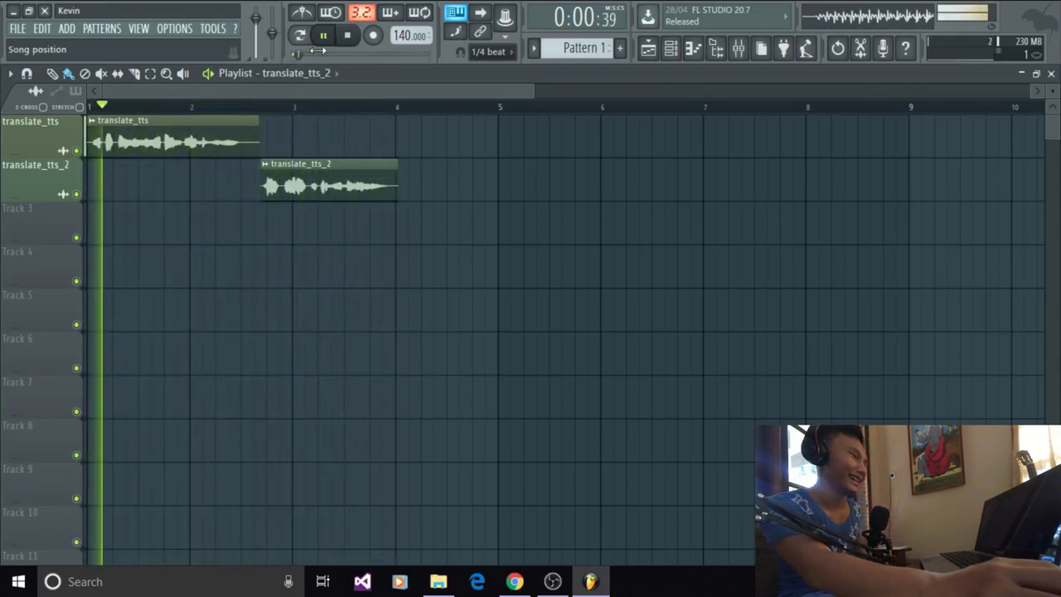
Step: Stop playback and move the translate_tts_2 clip up to track 1, directly after translate_tts
left_click(358, 33)
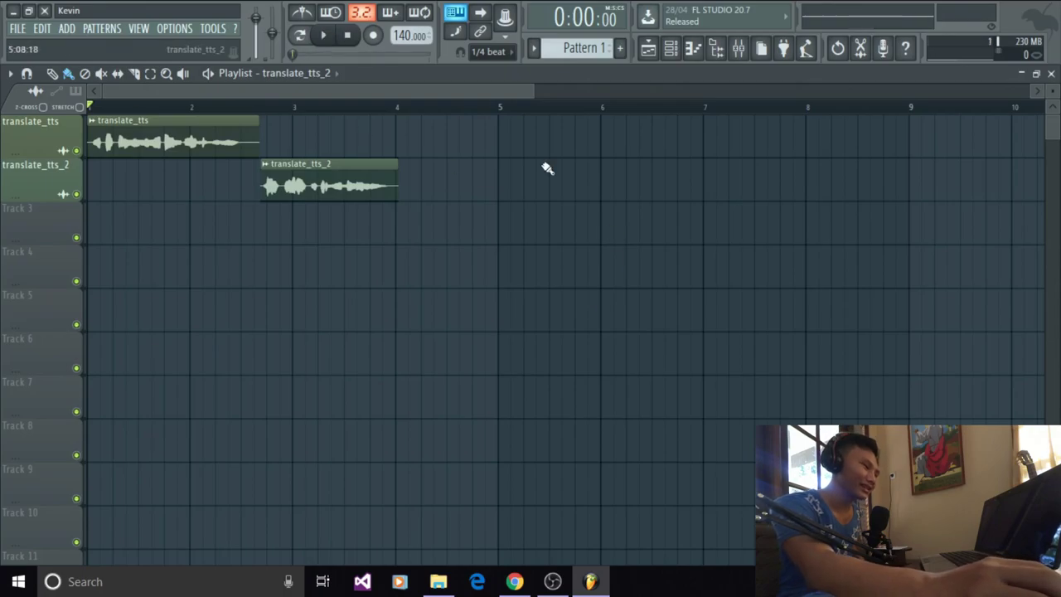
left_click_drag(352, 188, 349, 123)
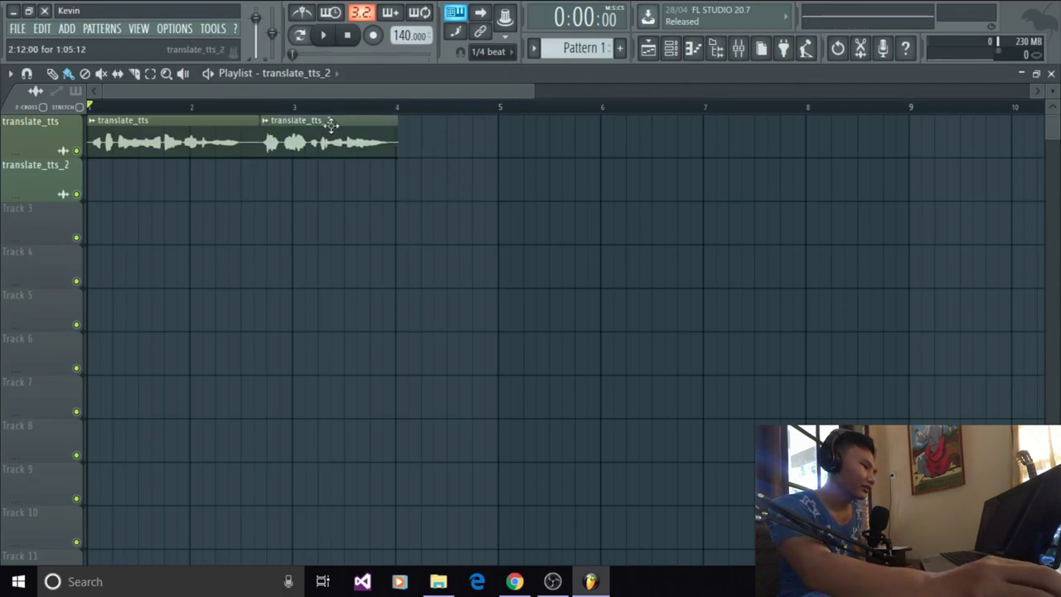
Step: Open translate_tts_2 in Newtone maximized, set Center to full and Variation to 0%, and preview
right_click(267, 126)
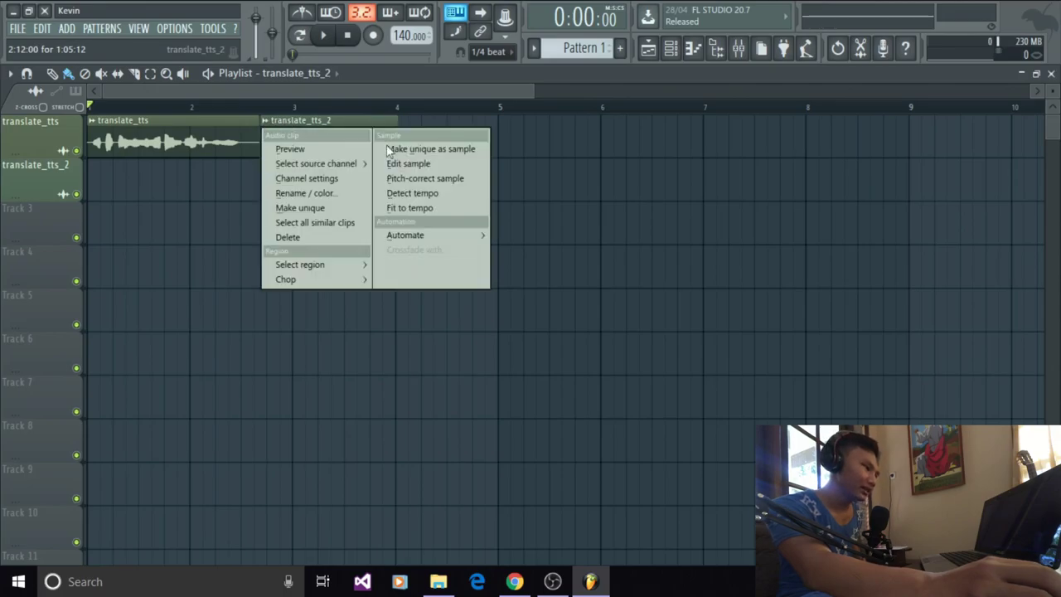
left_click(443, 179)
left_click_drag(430, 222, 541, 143)
left_click(729, 145)
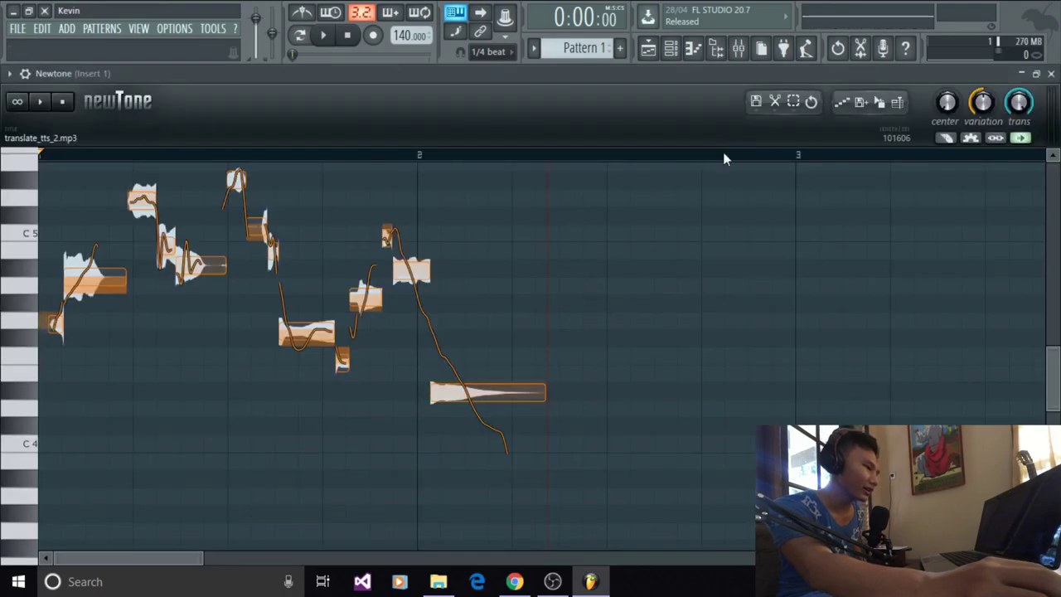
left_click_drag(943, 112, 903, 105)
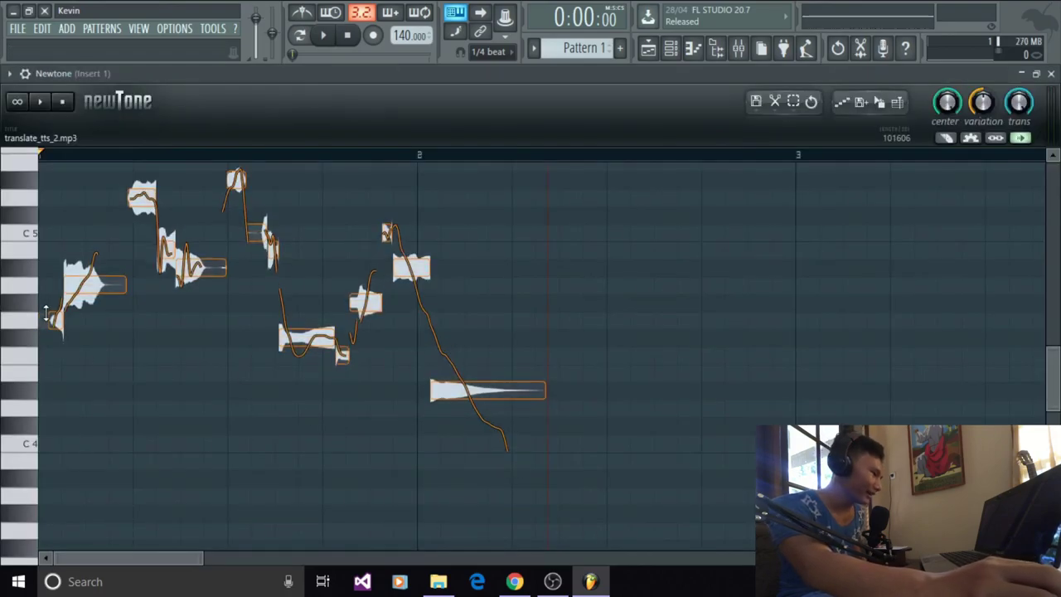
left_click_drag(962, 112, 962, 191)
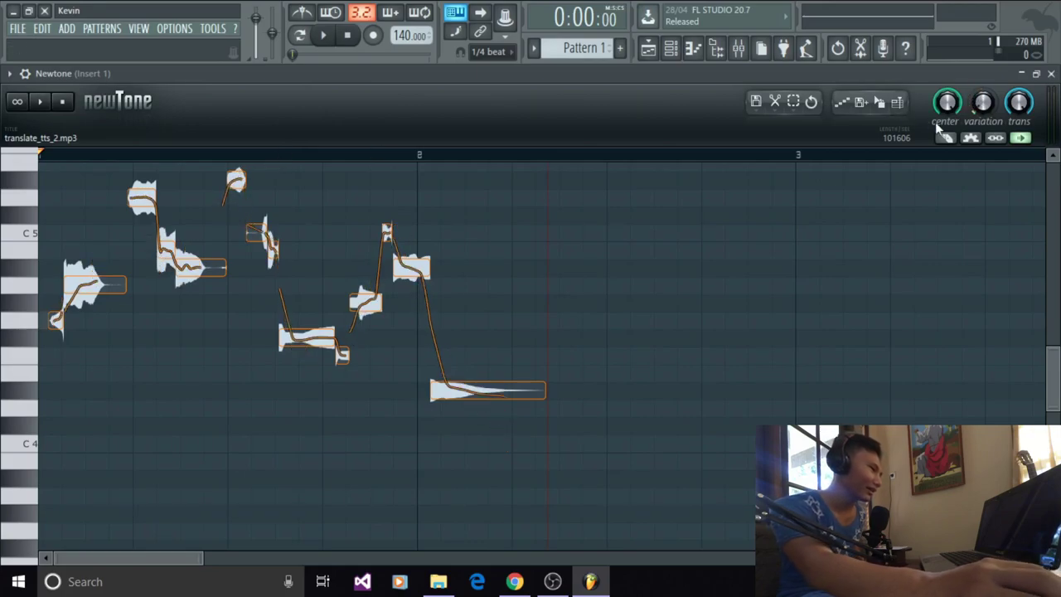
left_click(46, 102)
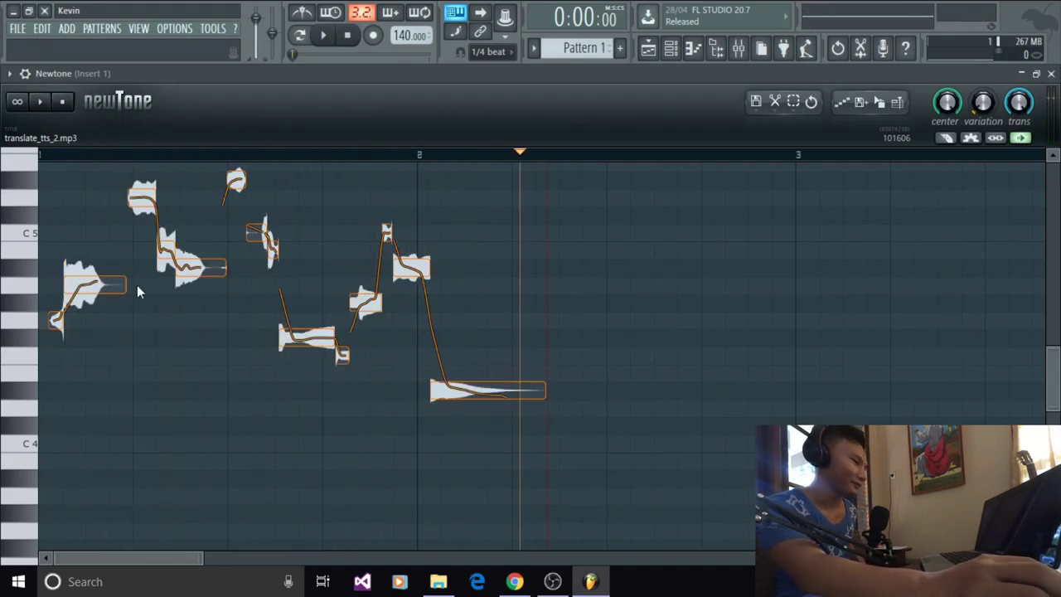
Step: Repitch the first seven notes: G-4→E-4, A-4→D#-5, D-5→F-4, B-4→E-5, A#-4→G#-3, D#-5→F-5, C-5→D-4
left_click_drag(58, 322, 57, 372)
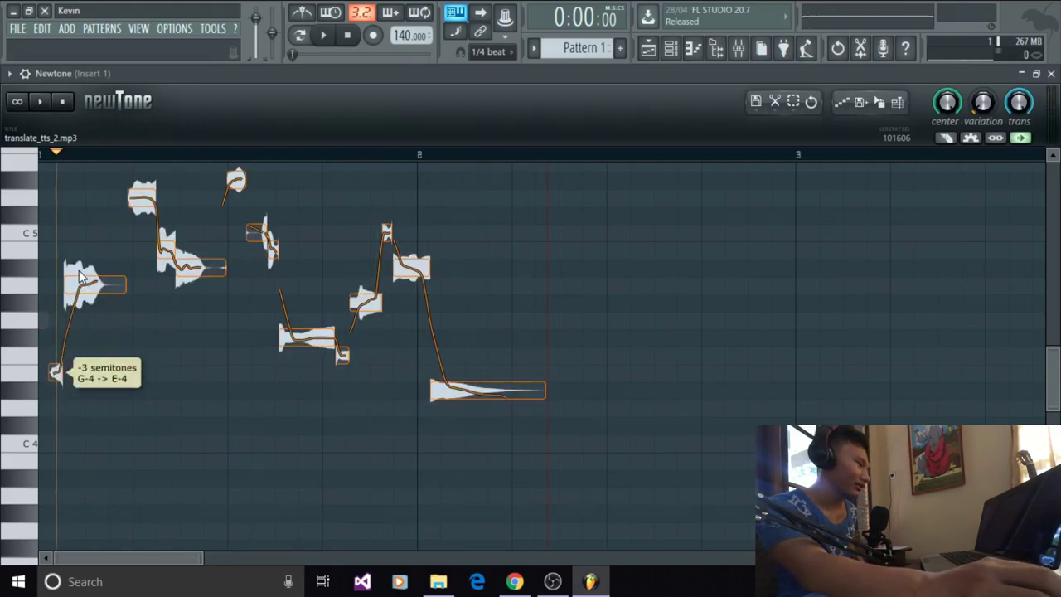
left_click_drag(86, 278, 86, 176)
left_click_drag(145, 196, 145, 353)
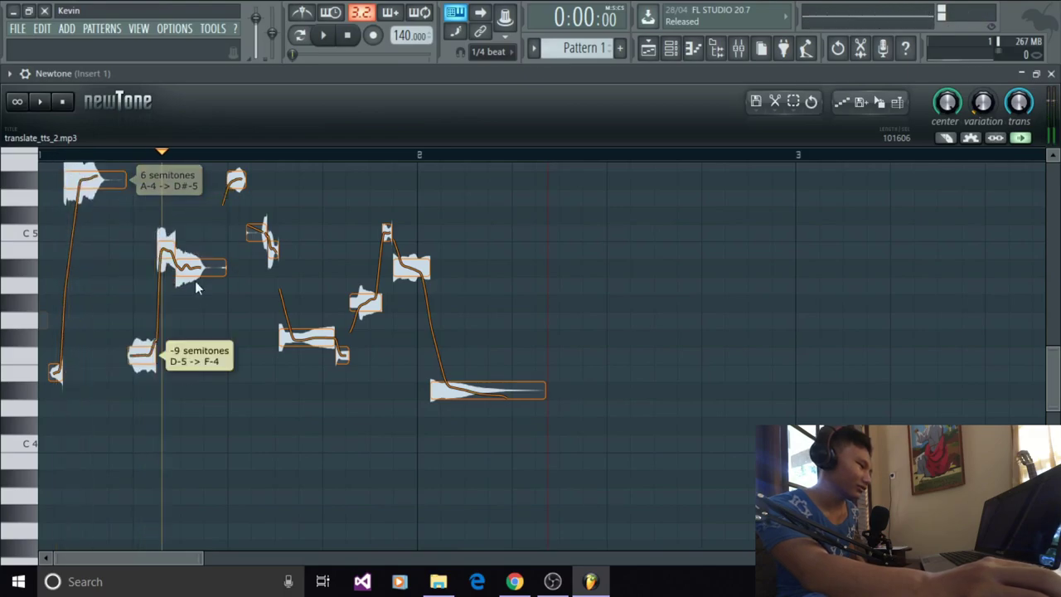
left_click_drag(167, 255, 167, 169)
left_click_drag(201, 271, 201, 516)
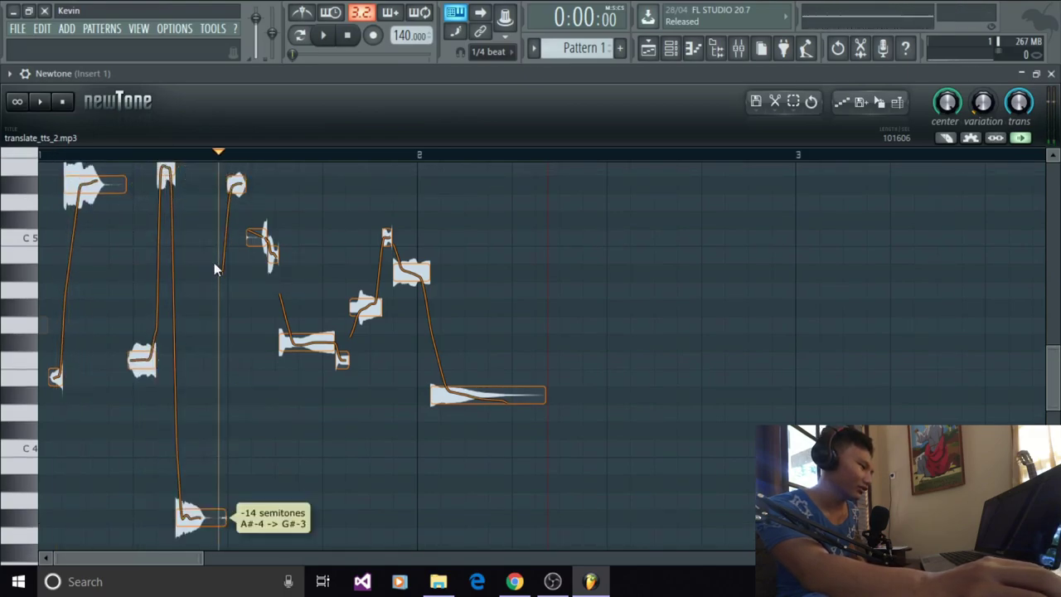
left_click_drag(236, 185, 236, 166)
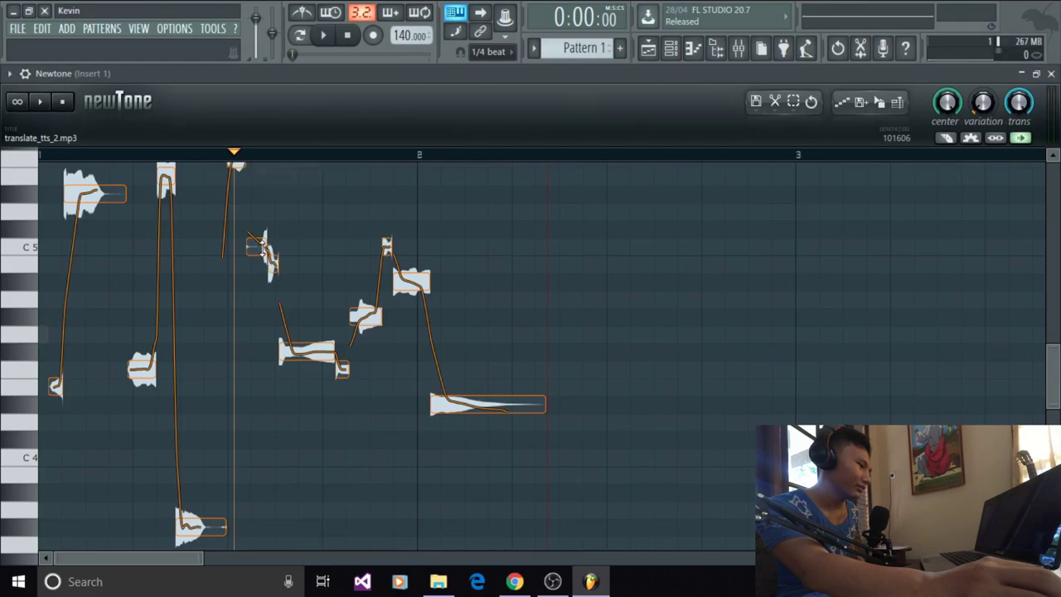
left_click_drag(259, 246, 257, 422)
Step: Repitch the rest (B-4→D-5, F#-4→G-3, F-4 up six, G#-4→F-5, C-5 down nine, A#-4→C#-5, D#-4→C-4) and play back
left_click_drag(271, 264, 276, 201)
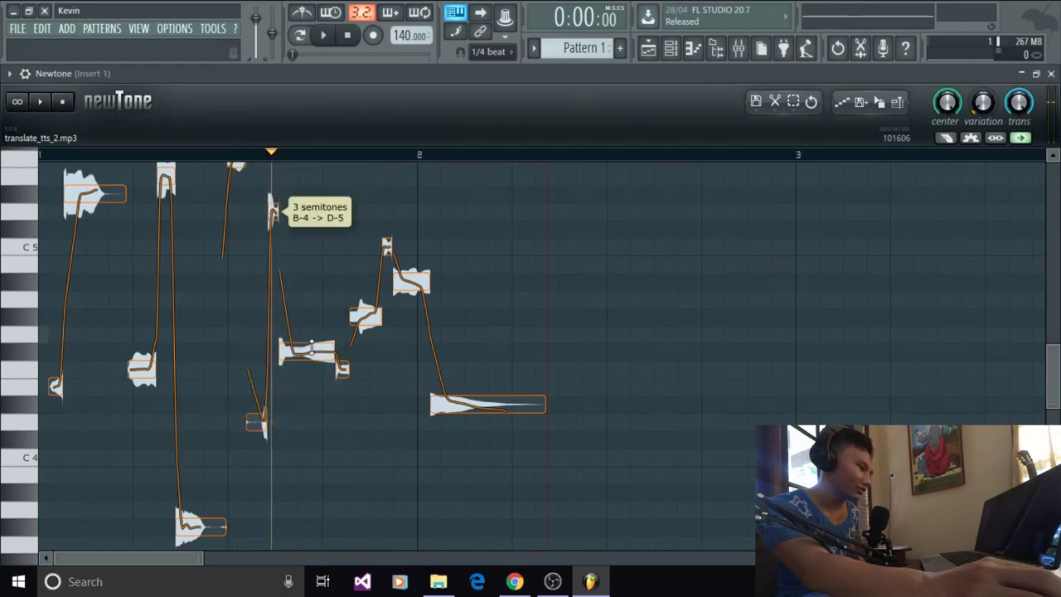
left_click_drag(311, 348, 306, 539)
left_click_drag(339, 363, 360, 241)
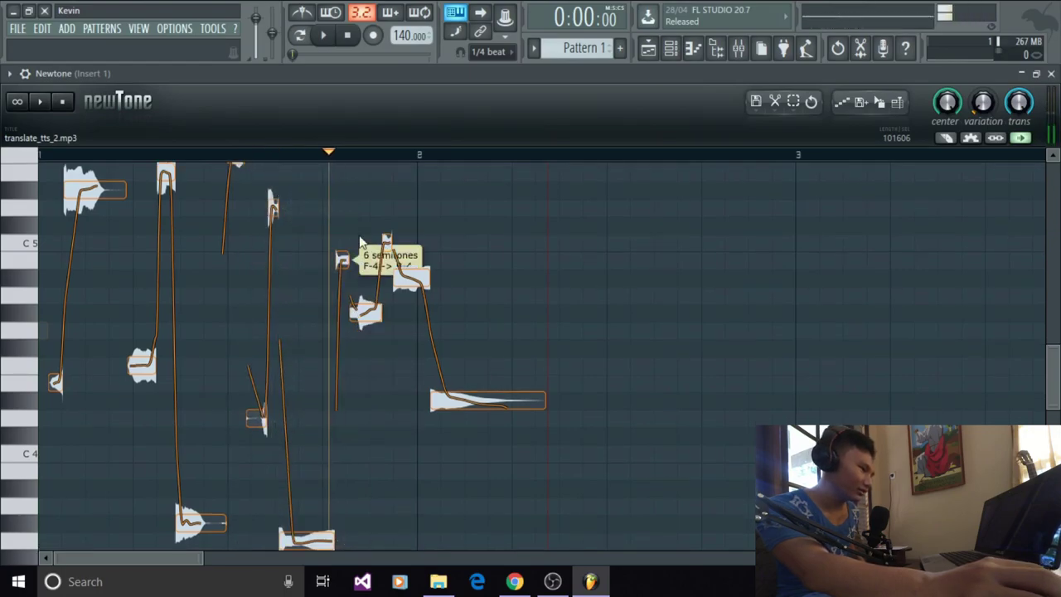
left_click_drag(362, 311, 365, 170)
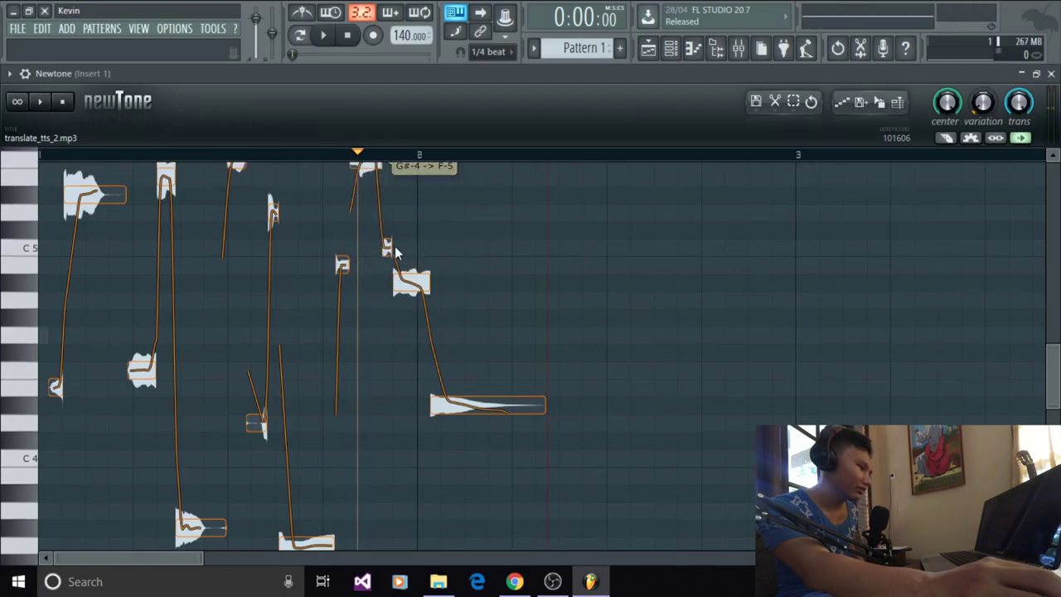
left_click_drag(387, 247, 387, 404)
left_click_drag(414, 282, 414, 230)
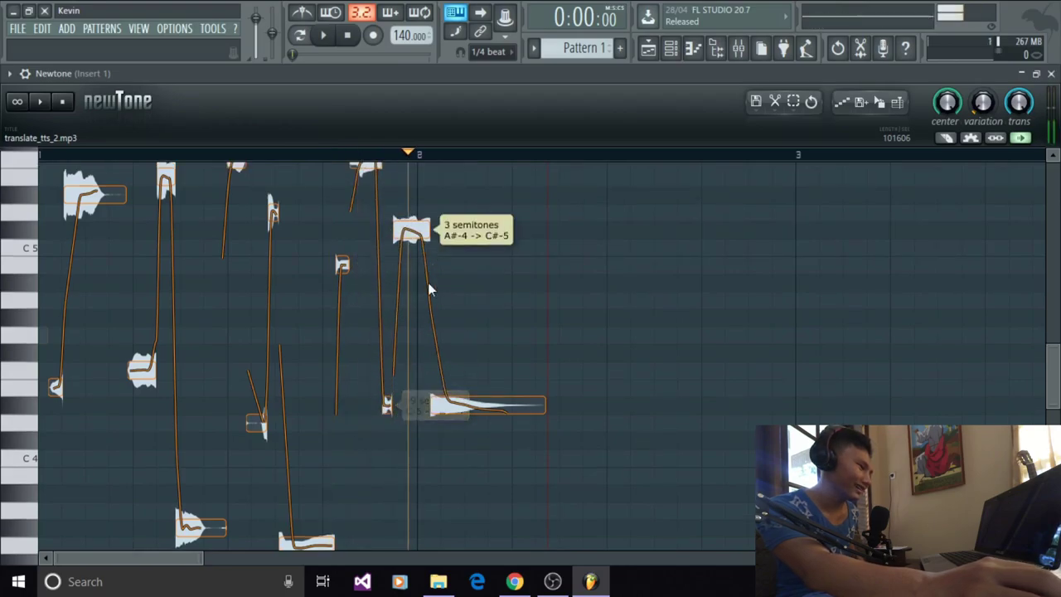
left_click_drag(471, 404, 470, 458)
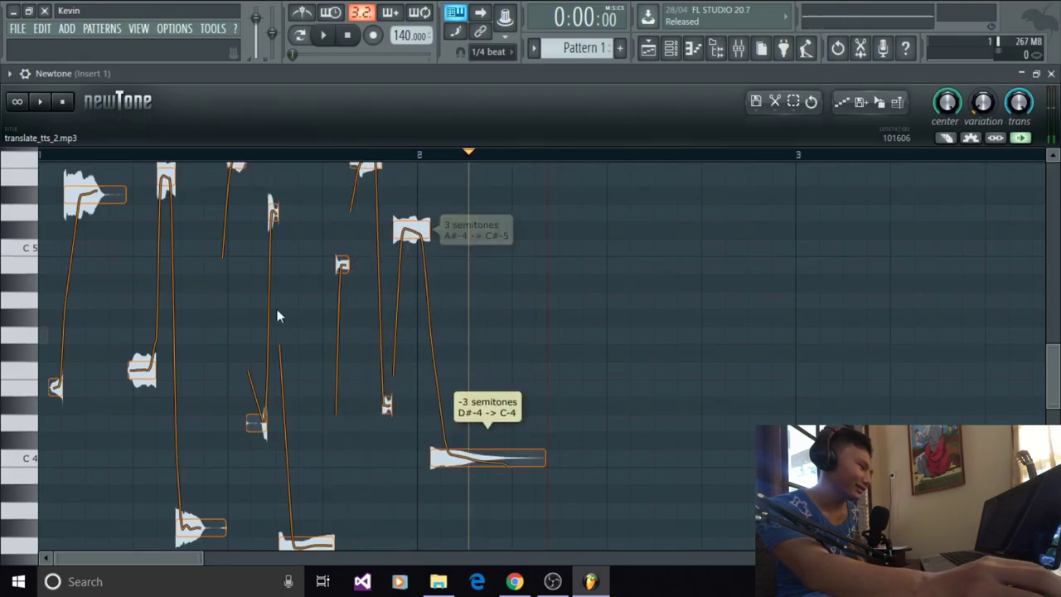
left_click(44, 101)
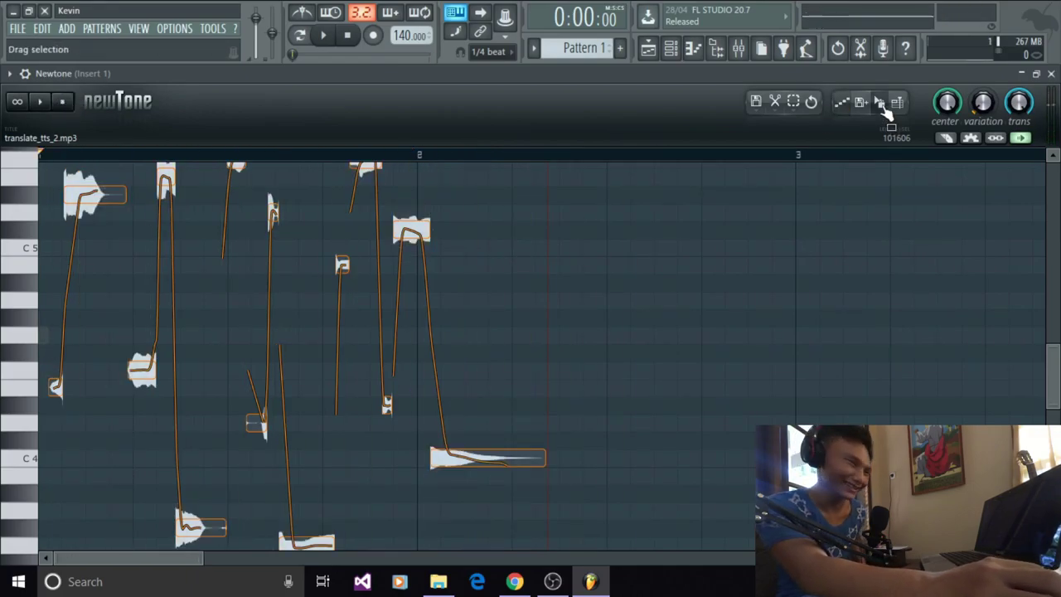
left_click(1050, 73)
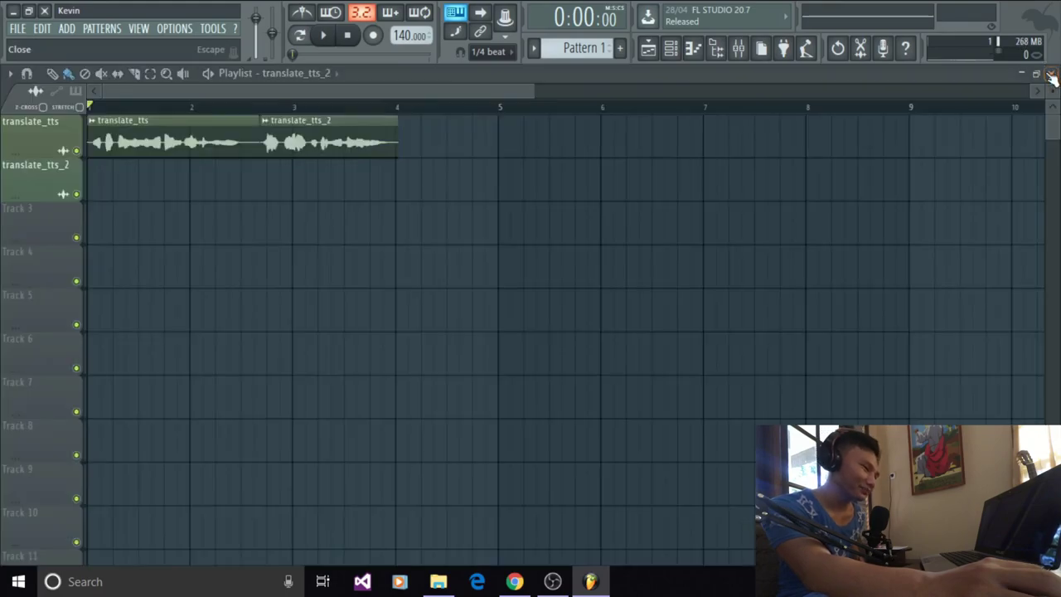